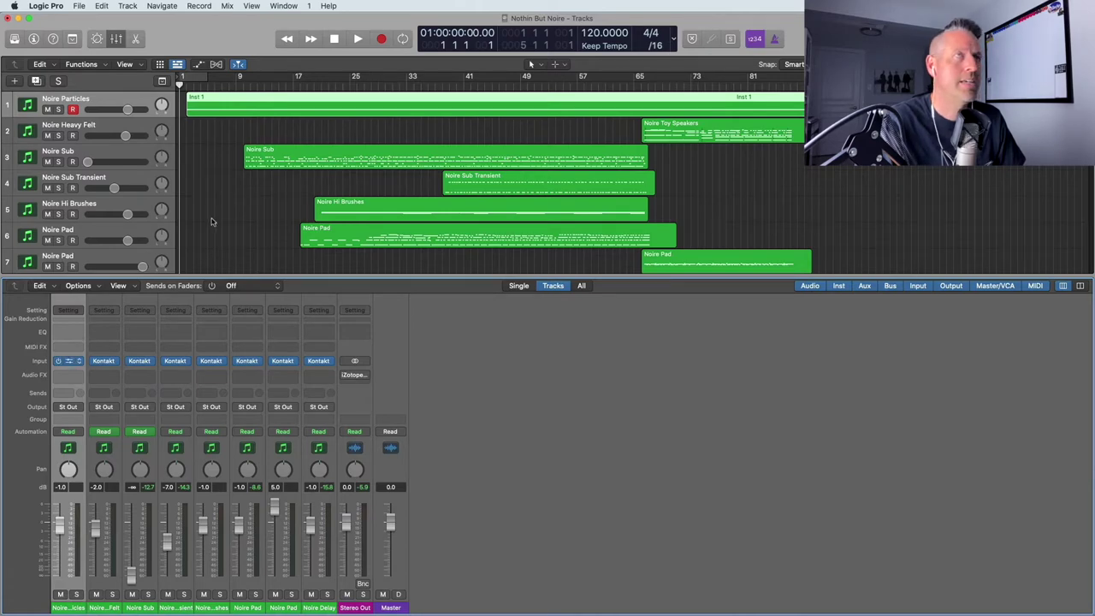
Examine the Particles engine page of the Noire Particles track's Kontakt instrument and close the plug-in
{"action": "key", "text": "v"}
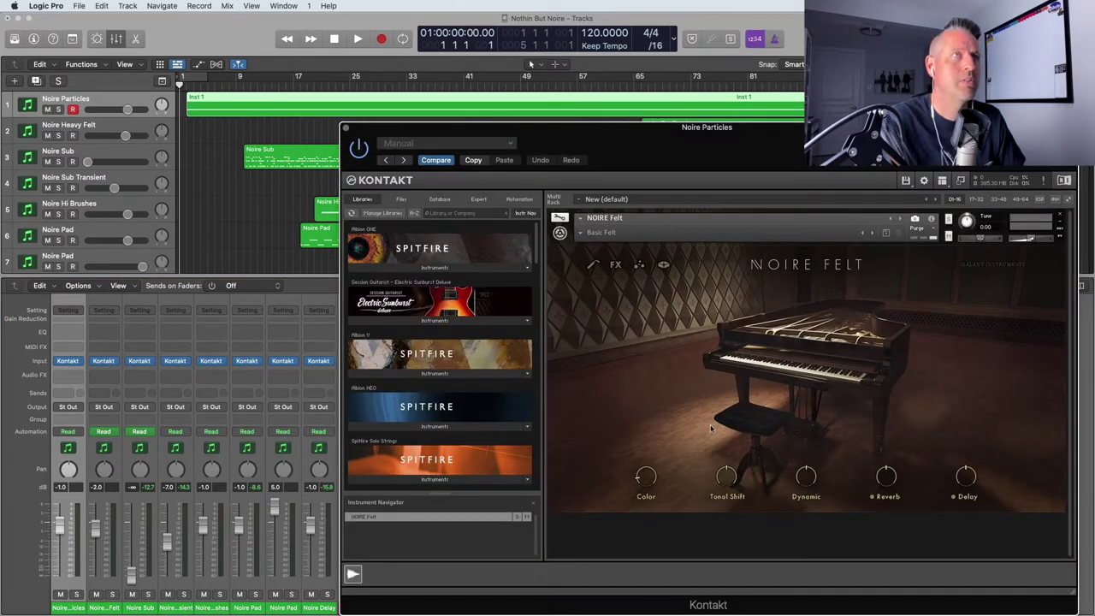
{"action": "left_click", "coordinate": [639, 266]}
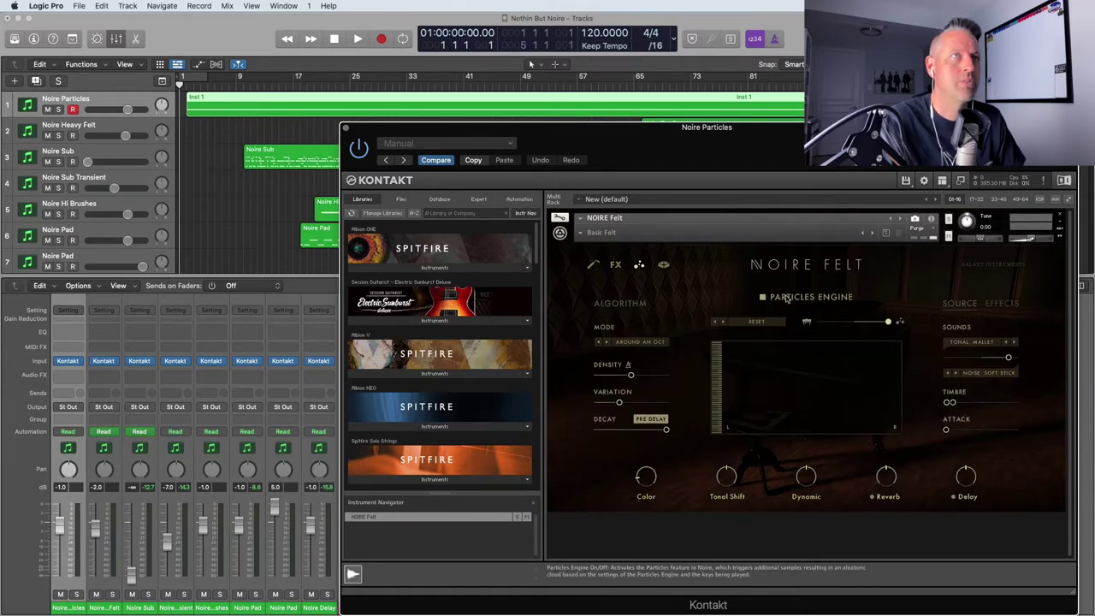
{"action": "left_click", "coordinate": [347, 128]}
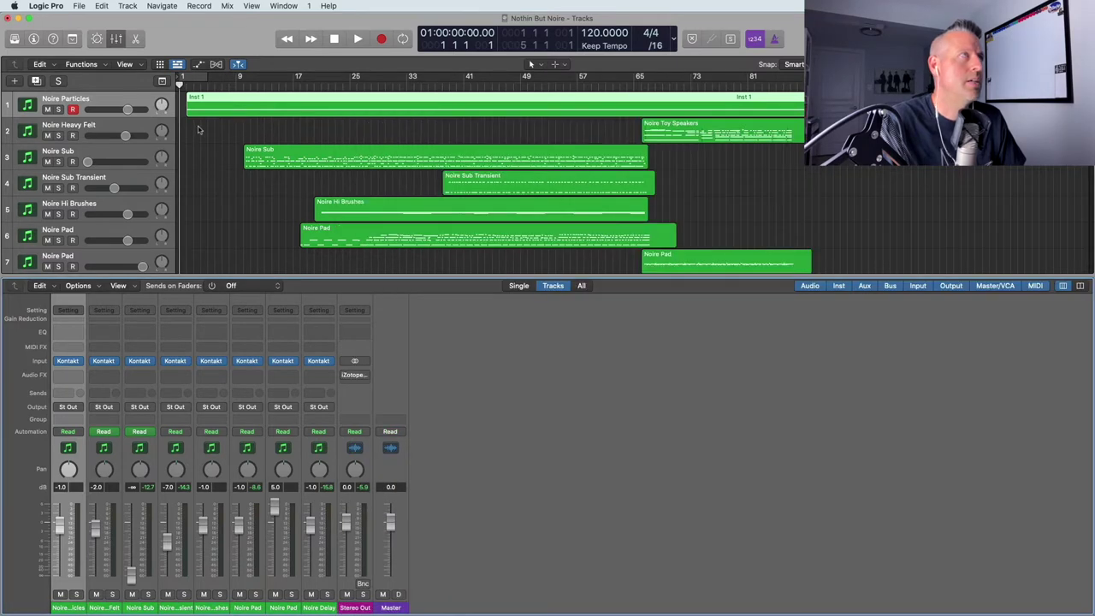
Solo the Noire Particles track, listen to it from the start of the project, and return the playhead to the beginning
{"action": "left_click", "coordinate": [59, 110]}
{"action": "key", "text": "space"}
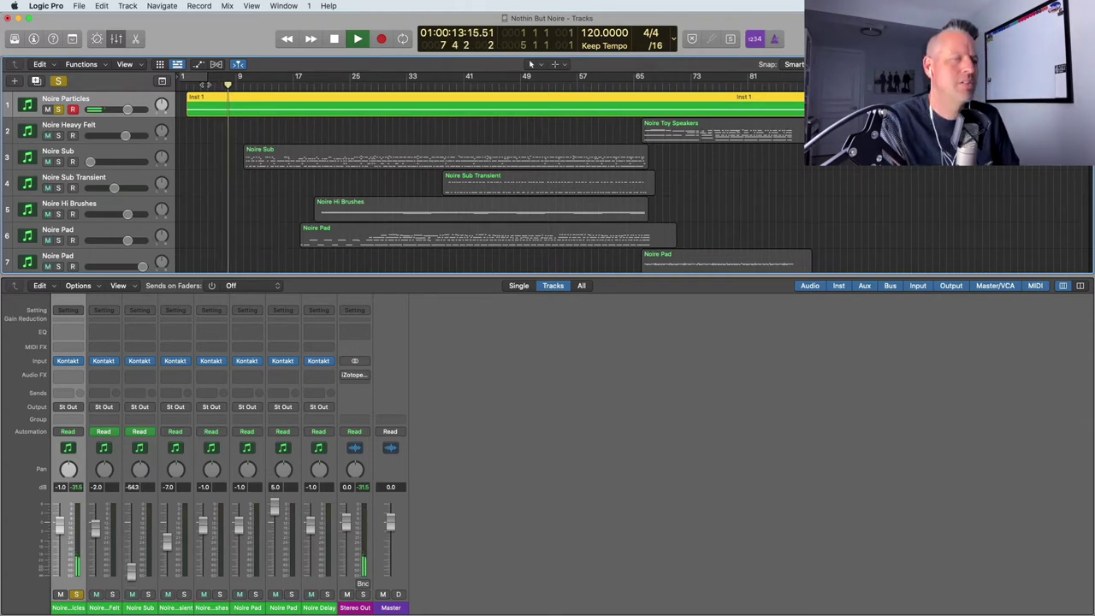
{"action": "key", "text": "space"}
{"action": "key", "text": "Return"}
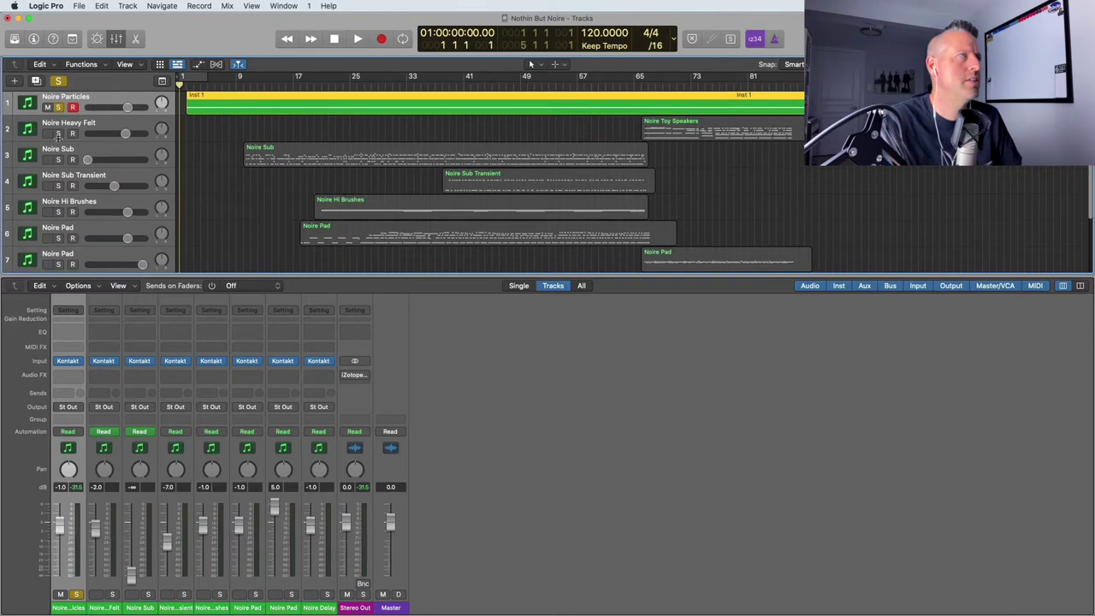
Switch the solo from the Noire Particles track to the Noire Sub track
{"action": "left_click", "coordinate": [86, 124]}
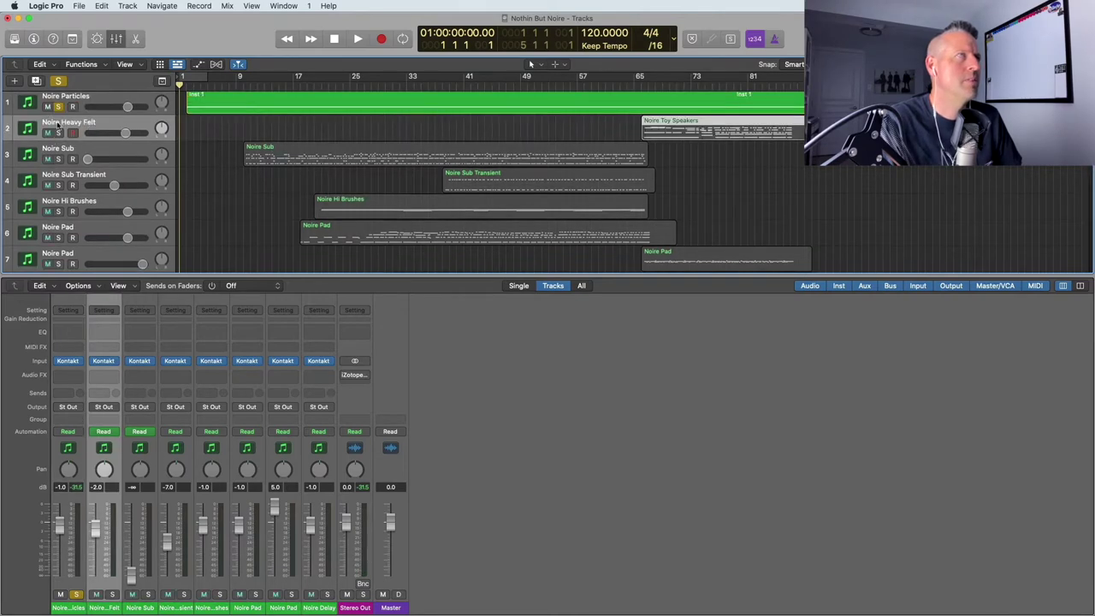
{"action": "key", "text": "Down"}
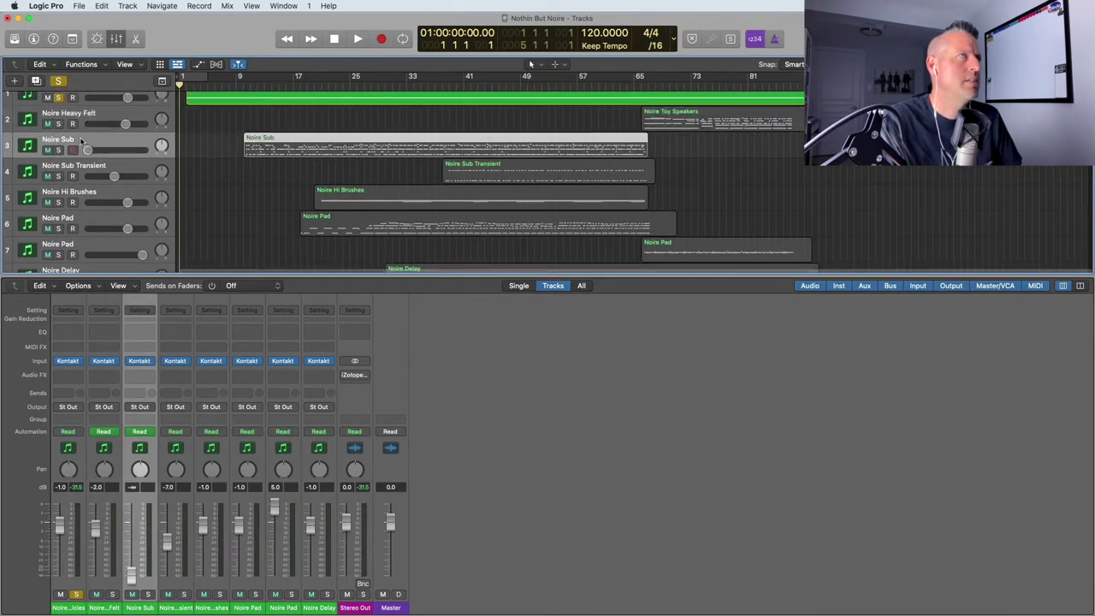
{"action": "left_click", "coordinate": [58, 112]}
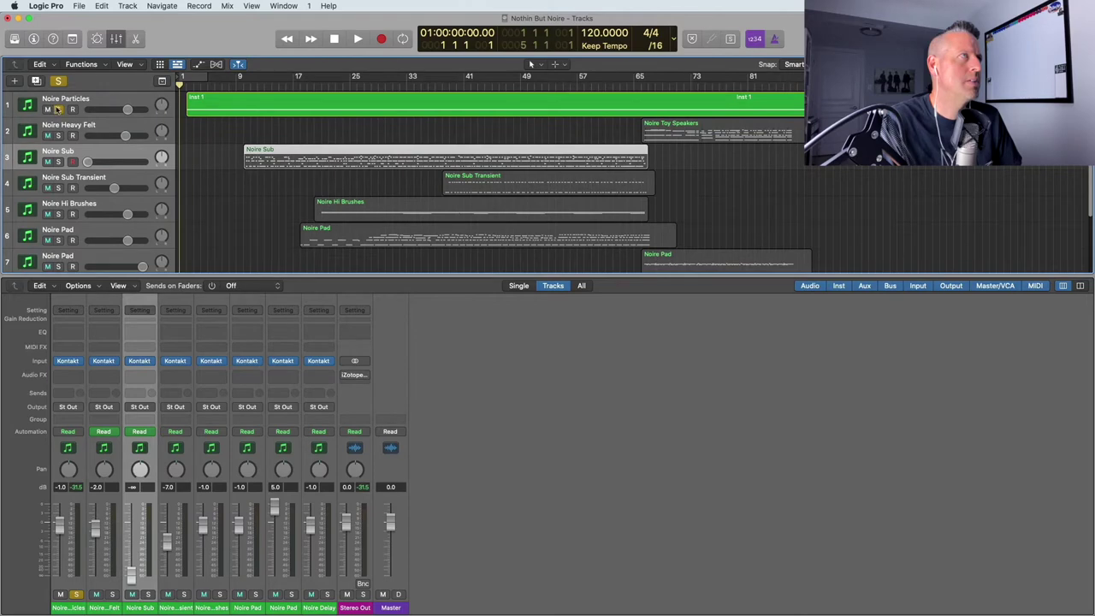
{"action": "left_click", "coordinate": [58, 162]}
Examine the FX, Particles and Space pages of the Noire Sub track's Kontakt instrument and close the plug-in
{"action": "left_click", "coordinate": [140, 361]}
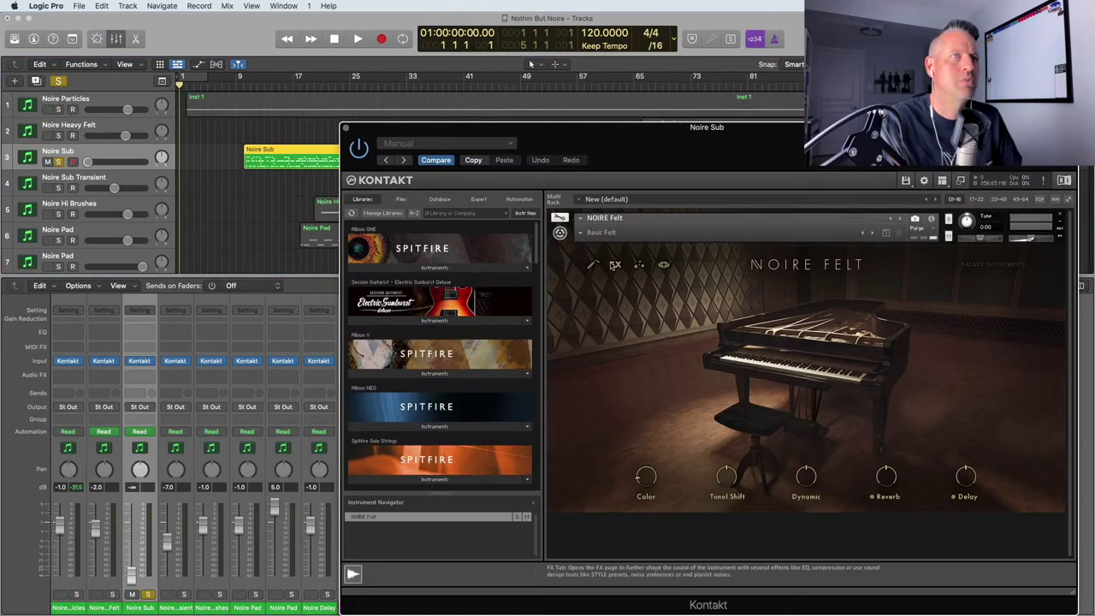
{"action": "left_click", "coordinate": [615, 265]}
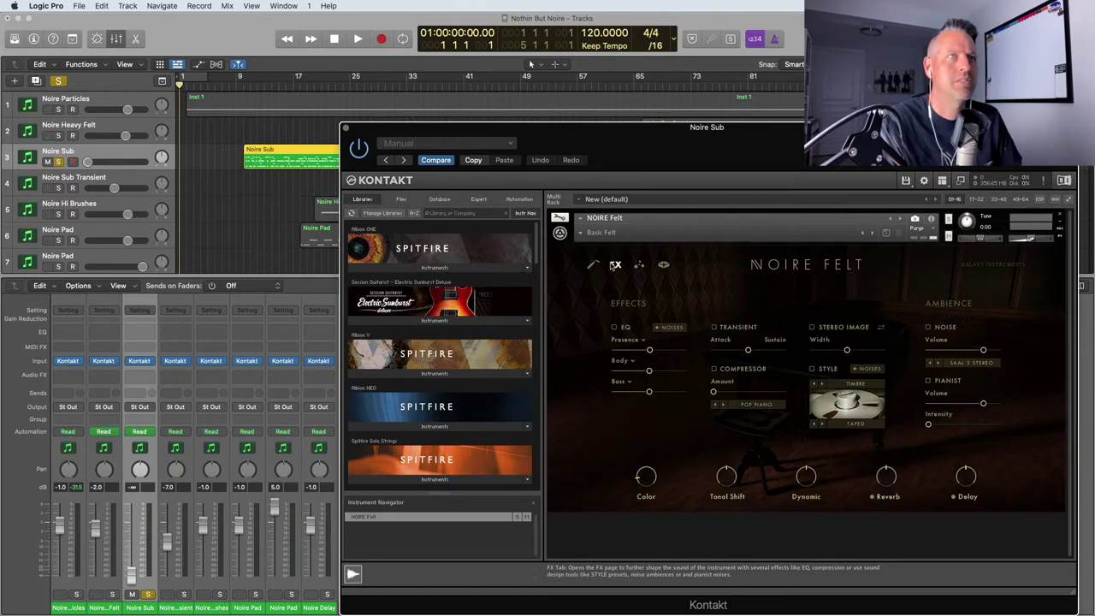
{"action": "left_click", "coordinate": [639, 265]}
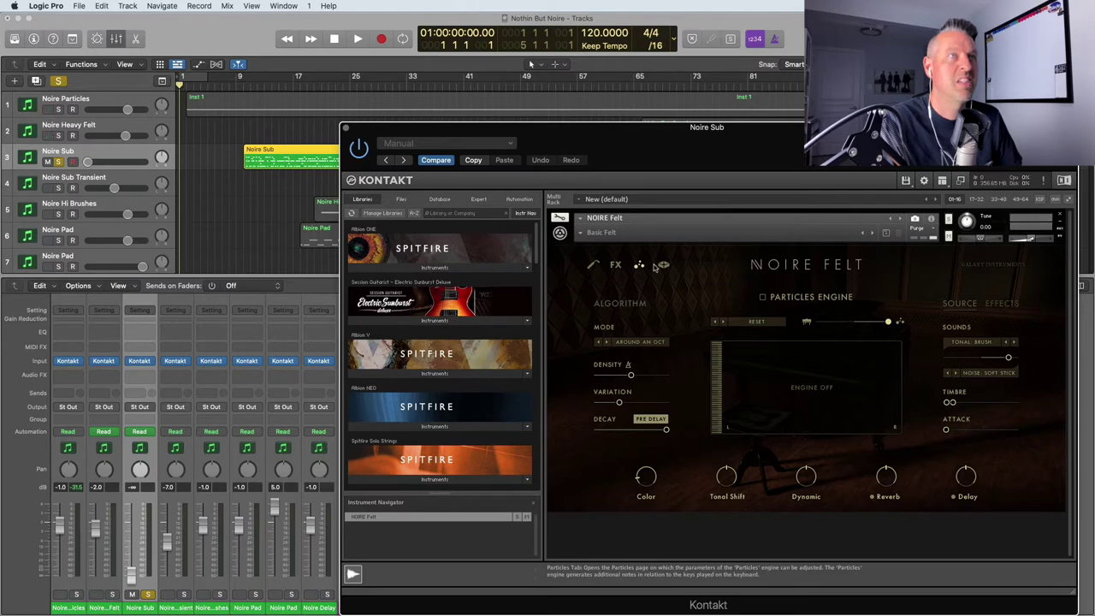
{"action": "left_click", "coordinate": [663, 265]}
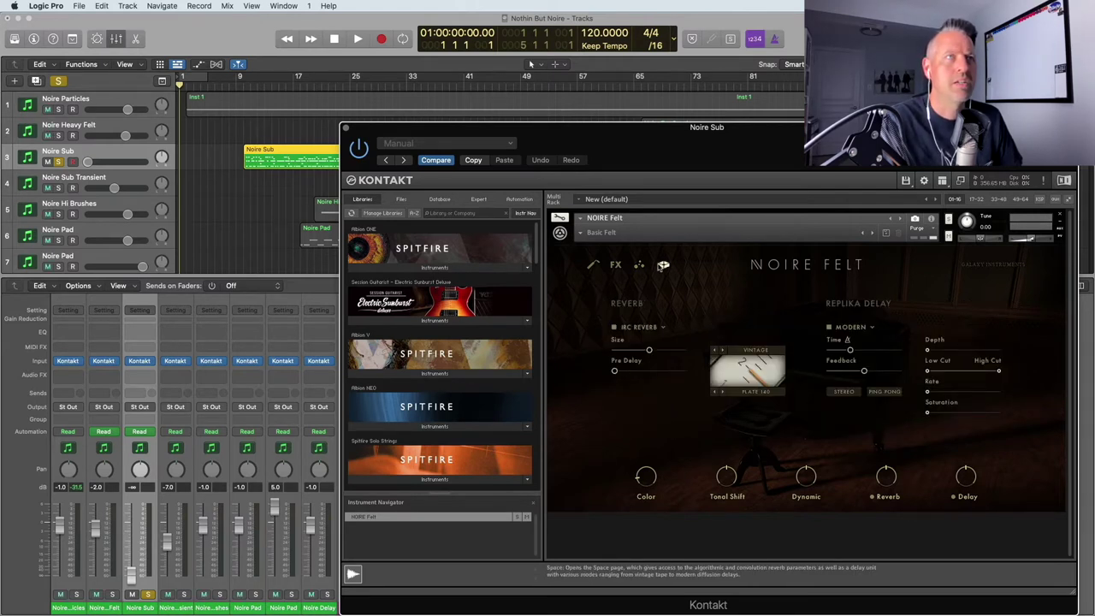
{"action": "left_click", "coordinate": [638, 265]}
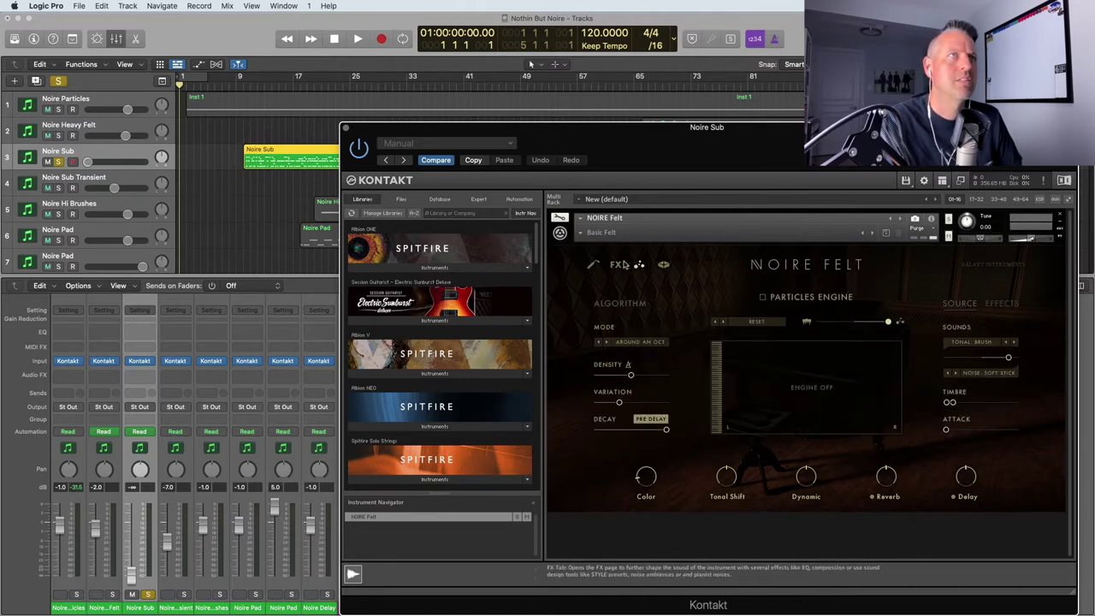
{"action": "left_click", "coordinate": [617, 265]}
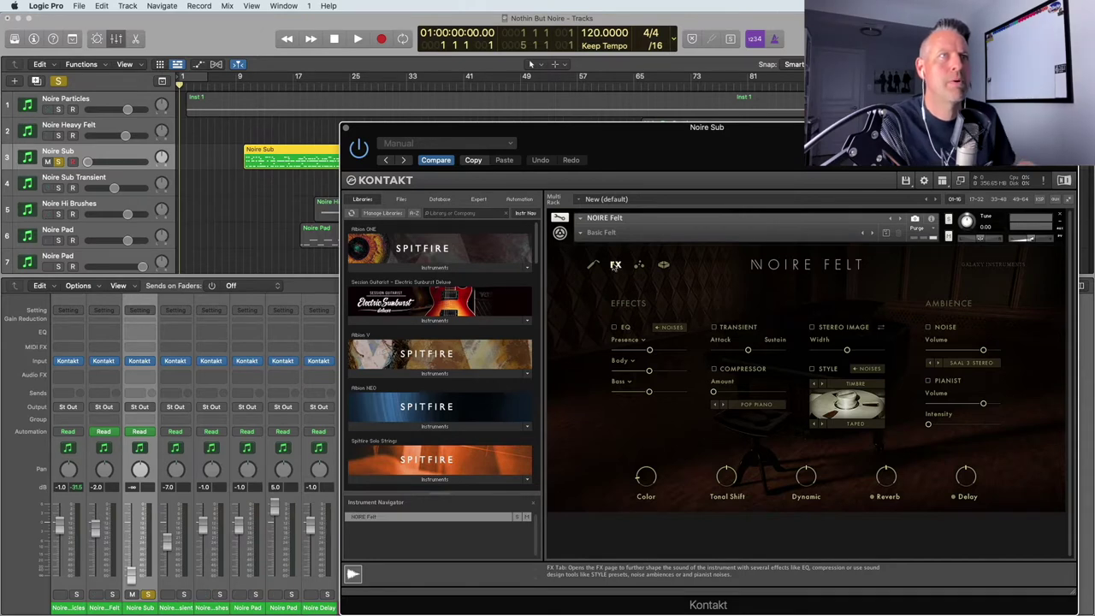
{"action": "left_click", "coordinate": [591, 267]}
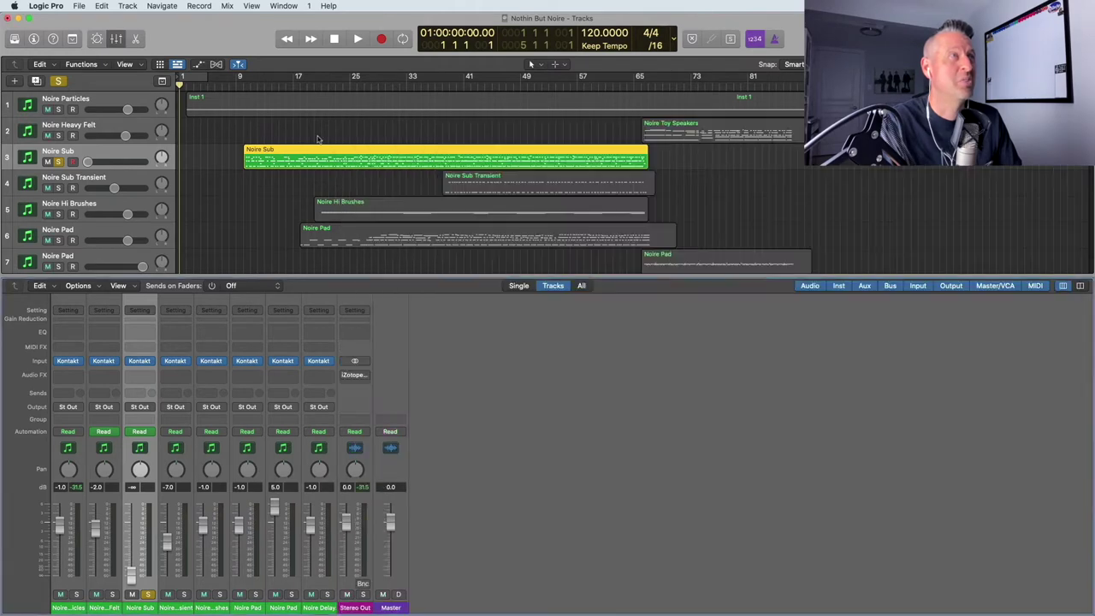
{"action": "left_click", "coordinate": [345, 128]}
Listen to the soloed Noire Sub track from near the start of its region, and turn its solo off
{"action": "left_click", "coordinate": [249, 85]}
{"action": "key", "text": "space"}
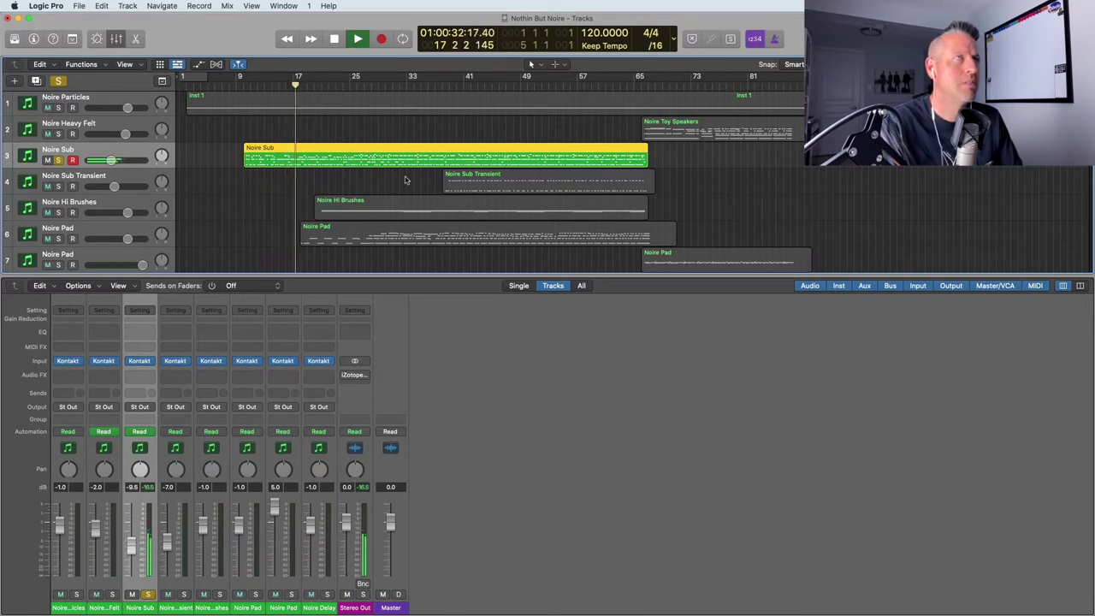
{"action": "key", "text": "space"}
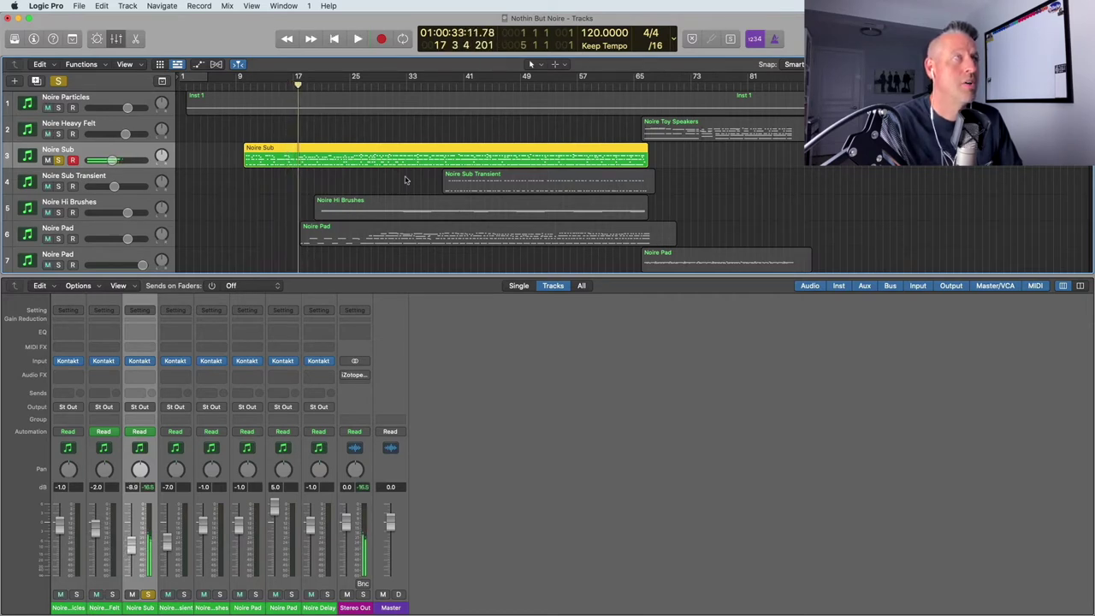
{"action": "left_click", "coordinate": [58, 160]}
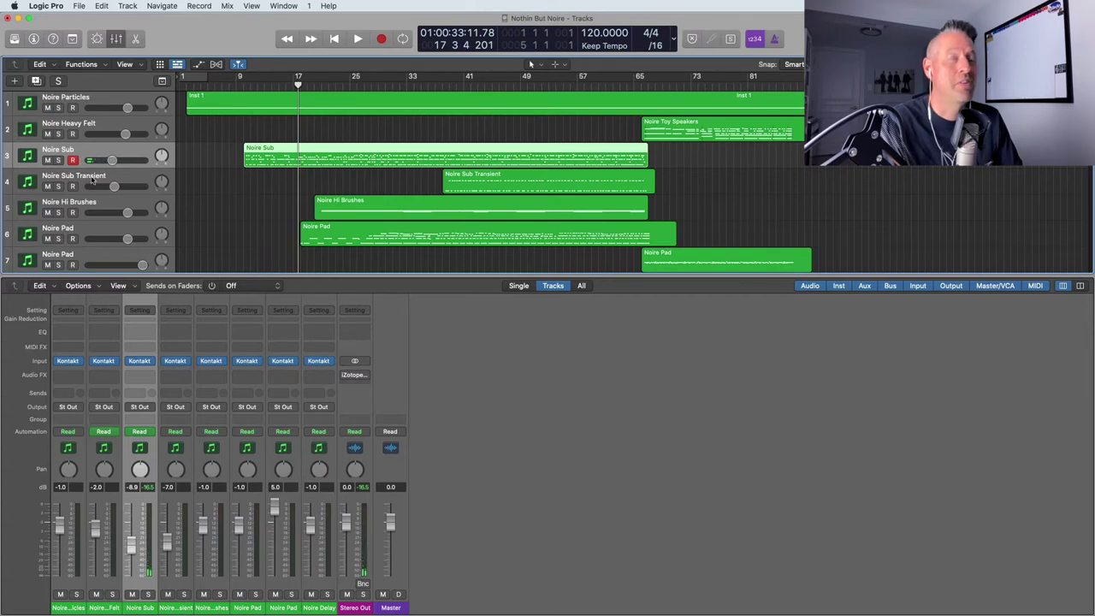
Examine the FX page with the Transient settings in the Noire Sub Transient track's instrument and close the plug-in
{"action": "left_click", "coordinate": [93, 178]}
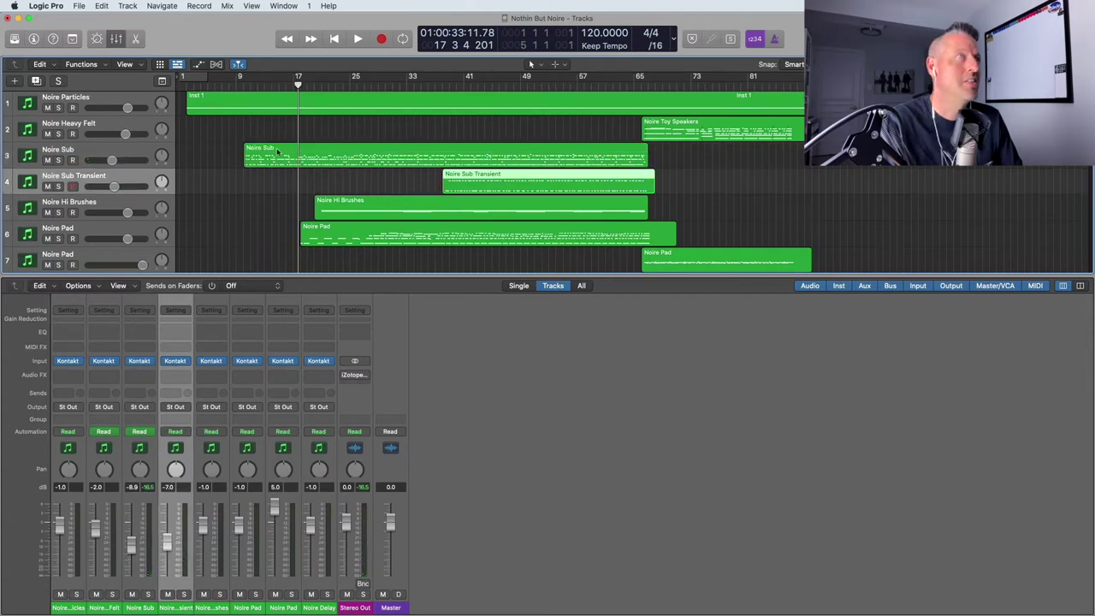
{"action": "left_click", "coordinate": [178, 361]}
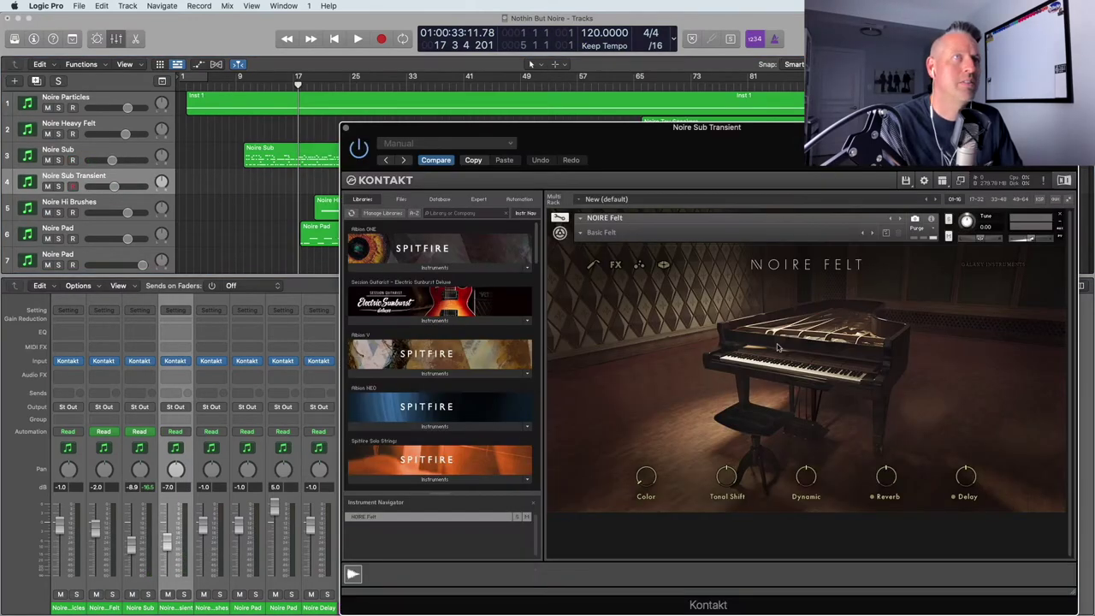
{"action": "left_click", "coordinate": [615, 264]}
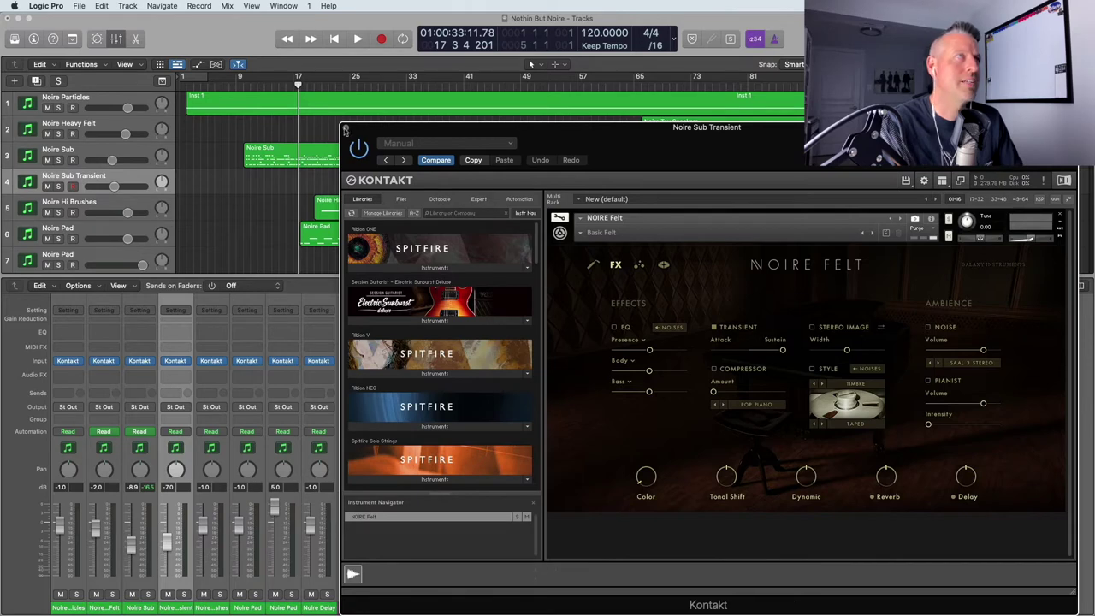
{"action": "left_click", "coordinate": [346, 130]}
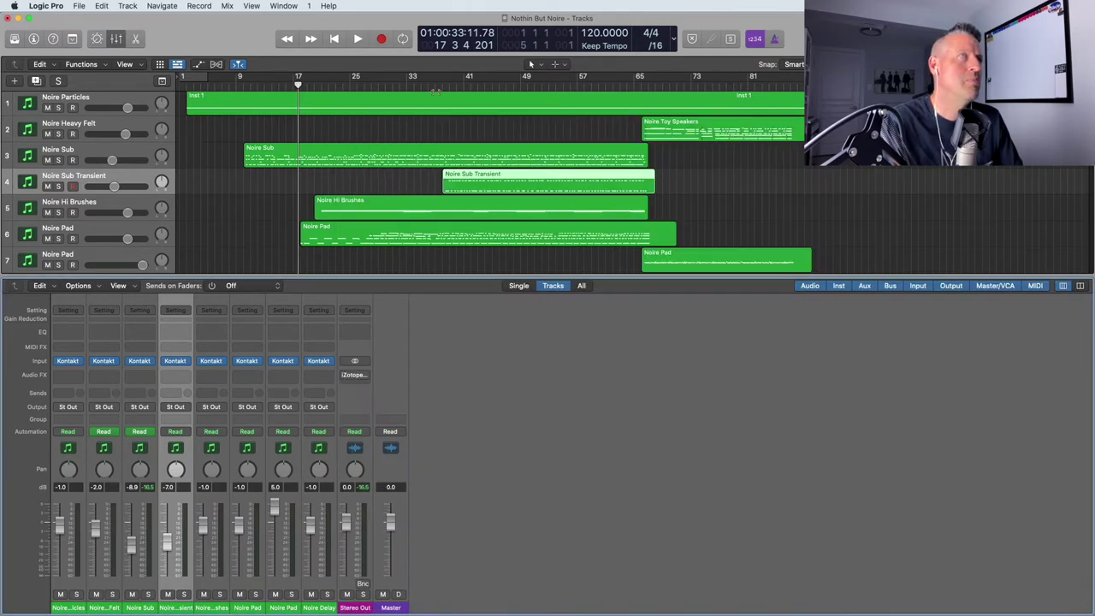
Listen to the Noire Sub Transient track in solo from bar 38, and turn its solo off
{"action": "left_click", "coordinate": [443, 85]}
{"action": "left_click", "coordinate": [57, 186]}
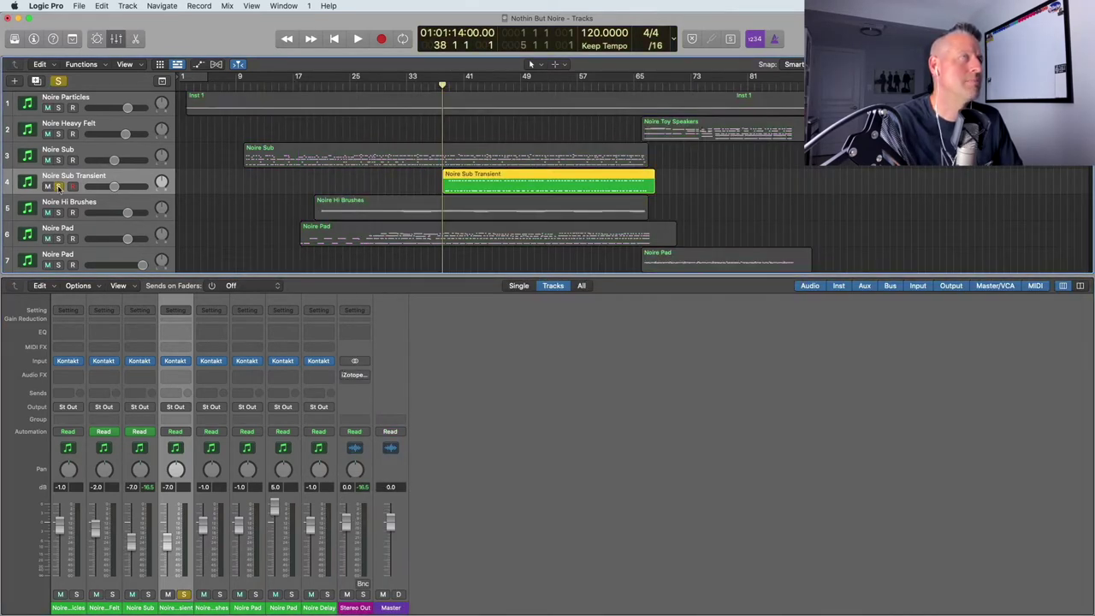
{"action": "key", "text": "space"}
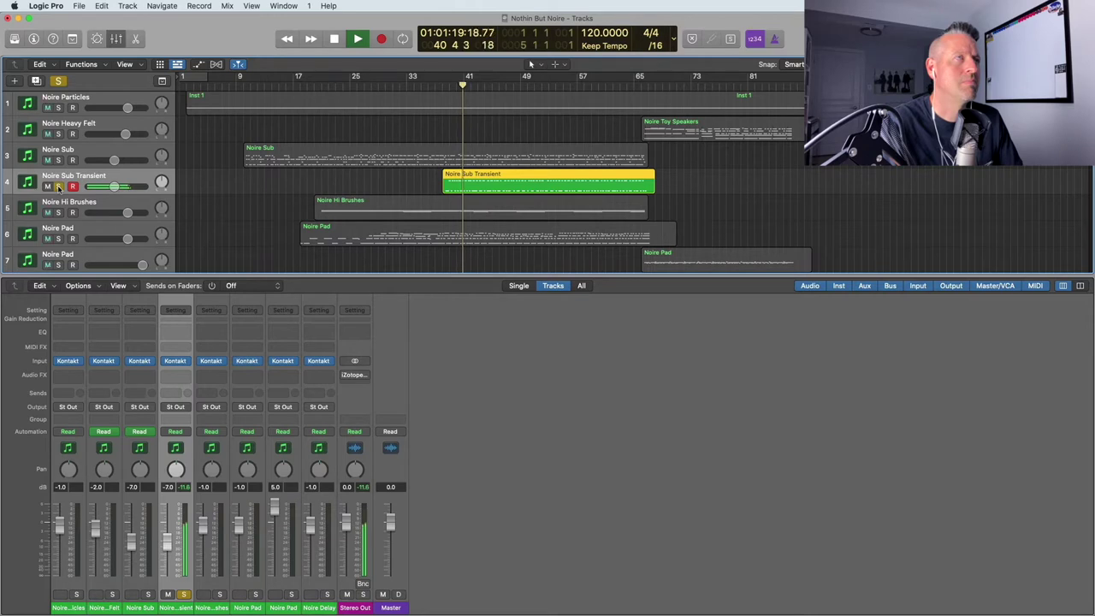
{"action": "key", "text": "space"}
{"action": "left_click", "coordinate": [59, 186]}
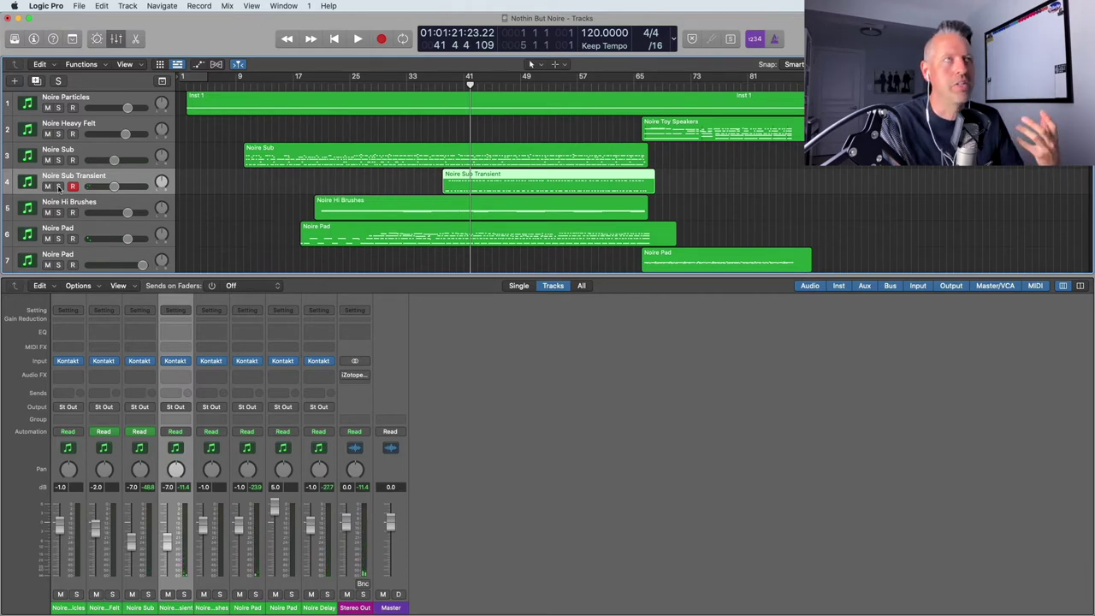
Place the playhead at bar 21 and examine the Particles page of the Noire Hi Brushes track's instrument
{"action": "left_click", "coordinate": [73, 204]}
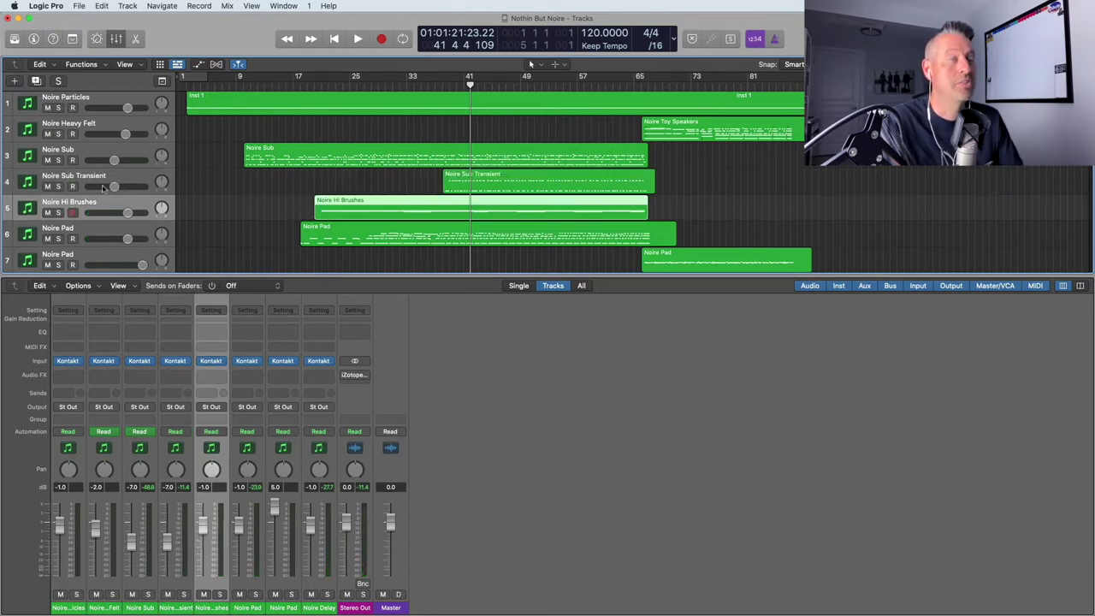
{"action": "left_click", "coordinate": [324, 79]}
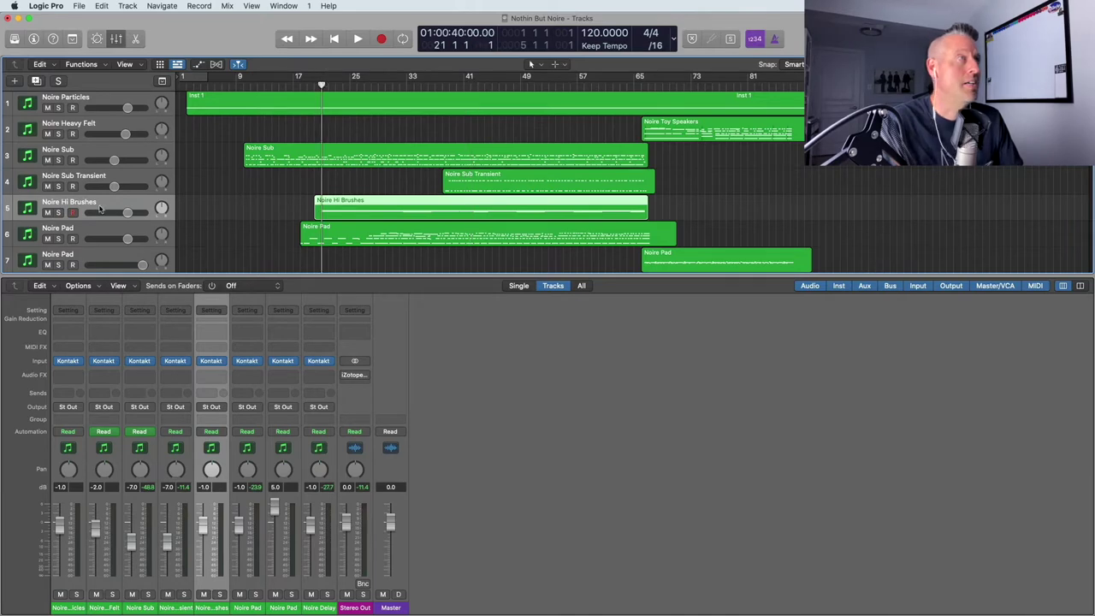
{"action": "left_click", "coordinate": [210, 363]}
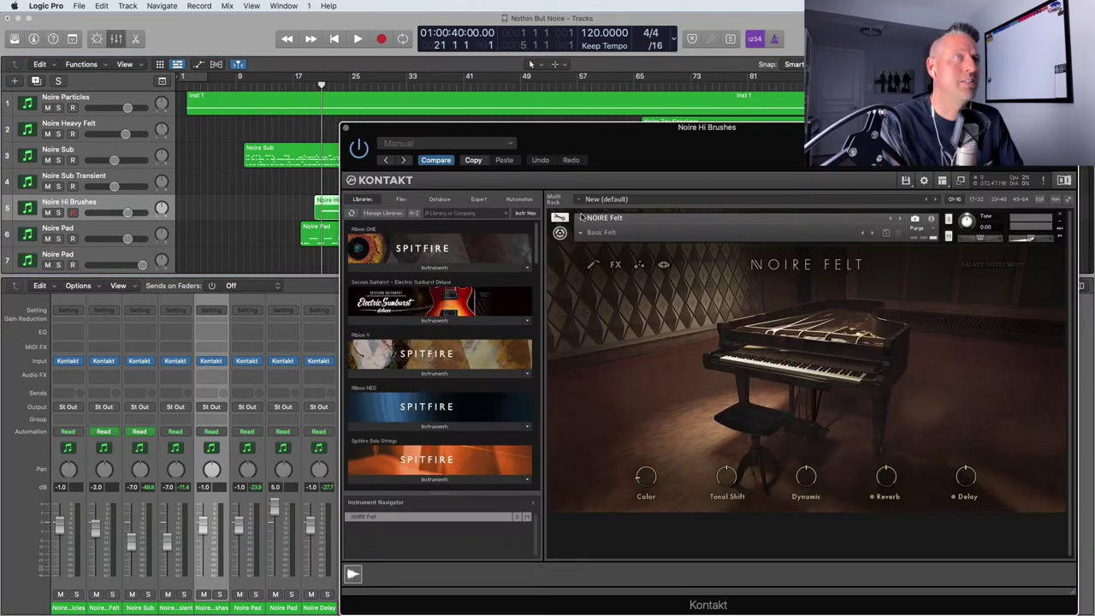
{"action": "left_click", "coordinate": [641, 265]}
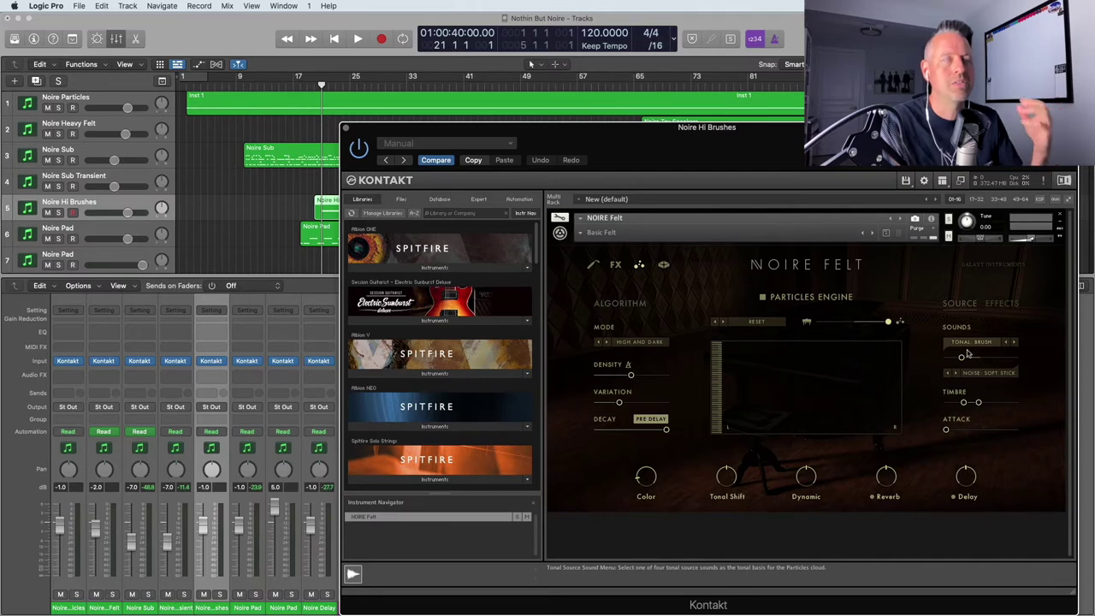
{"action": "left_click", "coordinate": [345, 130]}
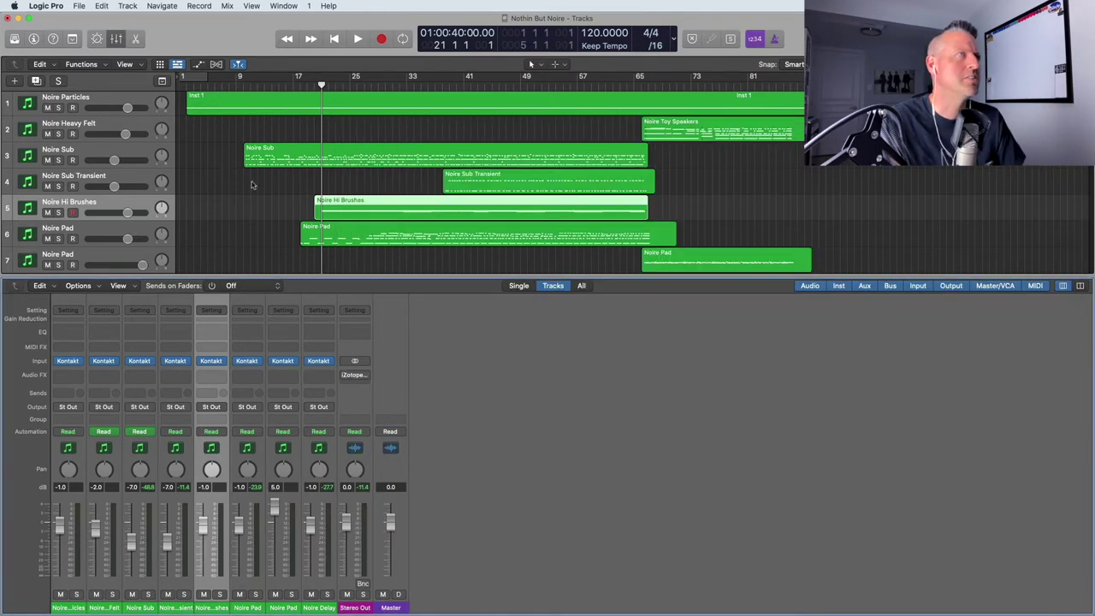
Solo the Noire Hi Brushes track and listen to it from bar 21
{"action": "left_click", "coordinate": [58, 213]}
{"action": "key", "text": "space"}
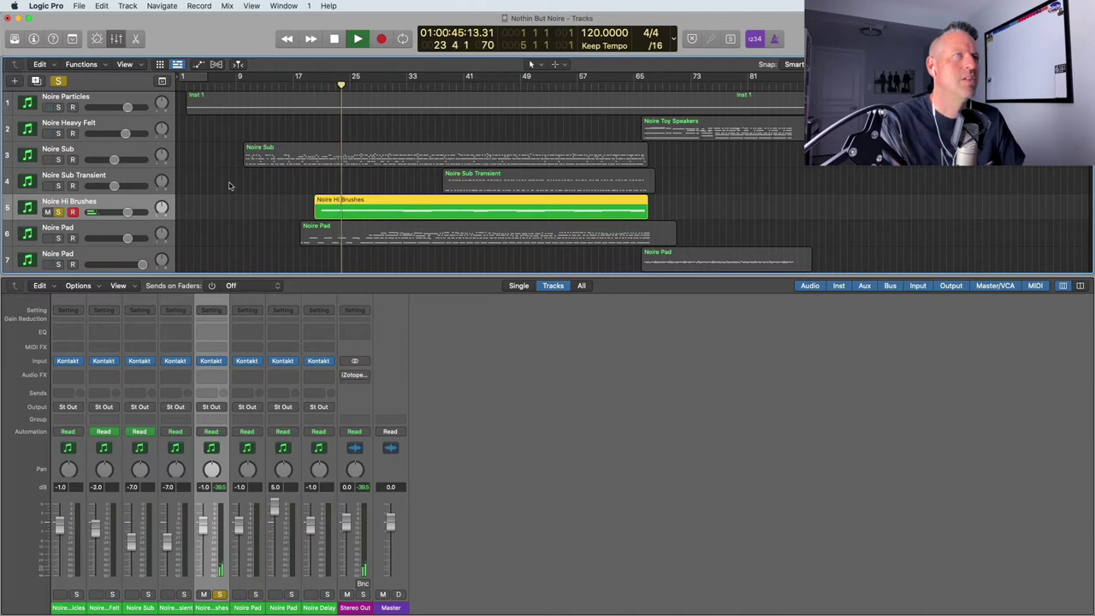
{"action": "key", "text": "space"}
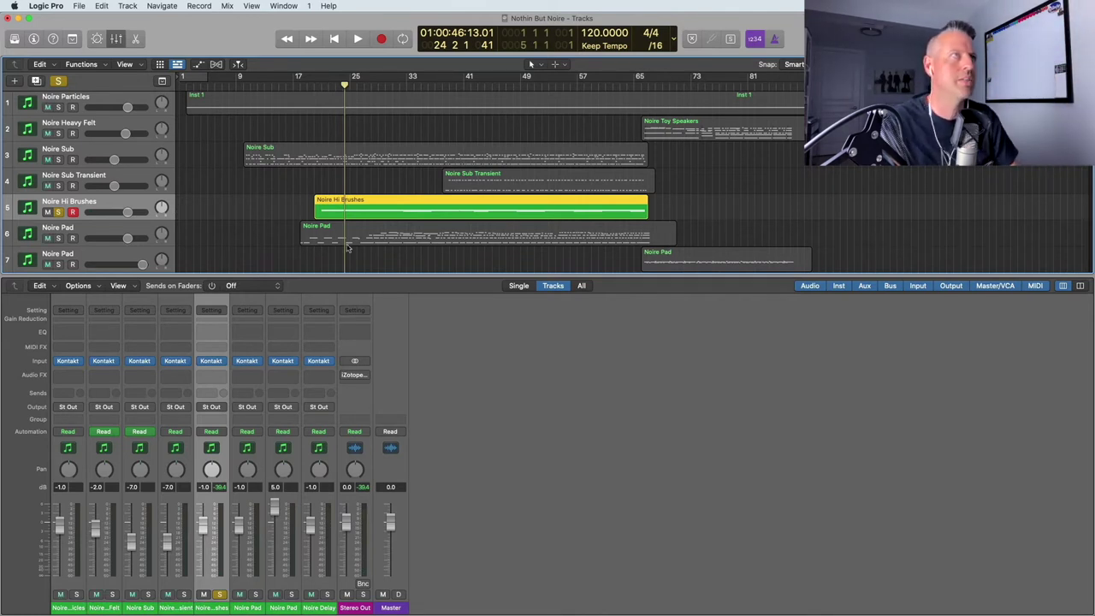
Switch the solo from the Noire Hi Brushes track to the Noire Pad on track 6
{"action": "left_click", "coordinate": [83, 228]}
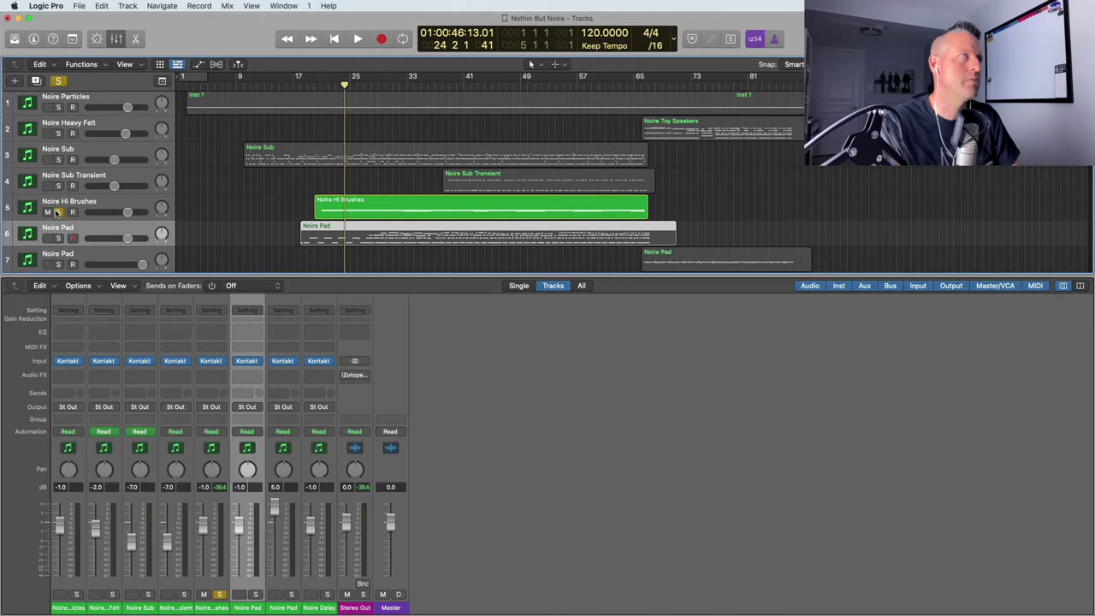
{"action": "left_click", "coordinate": [57, 211]}
{"action": "left_click", "coordinate": [58, 238]}
Examine the effects, particles, space and anatomy pages of the instrument on the track 6 Noire Pad
{"action": "left_click", "coordinate": [247, 360]}
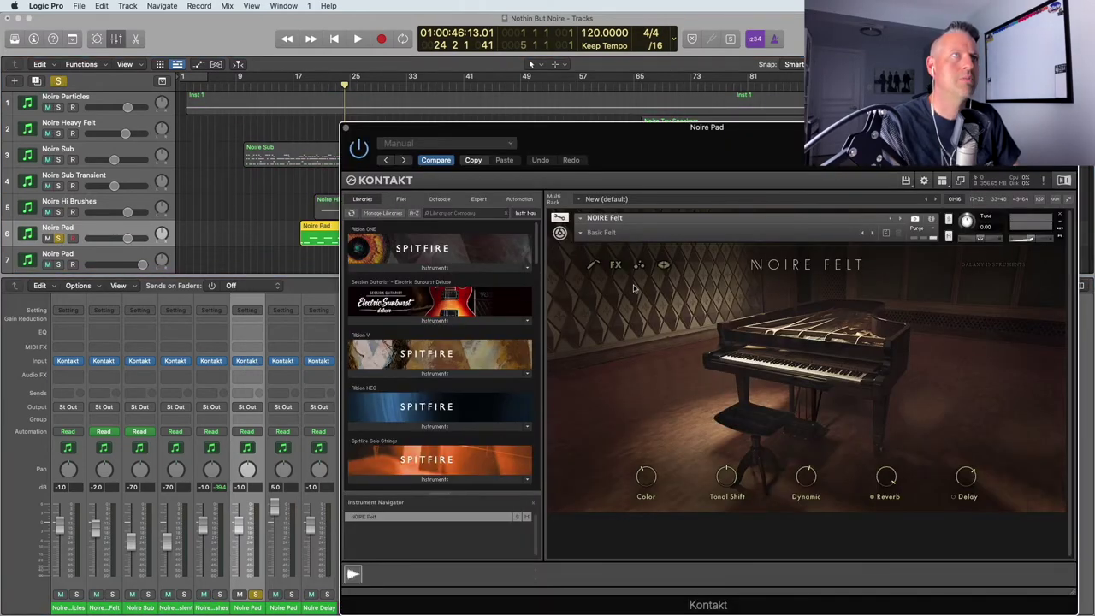
{"action": "left_click", "coordinate": [615, 266]}
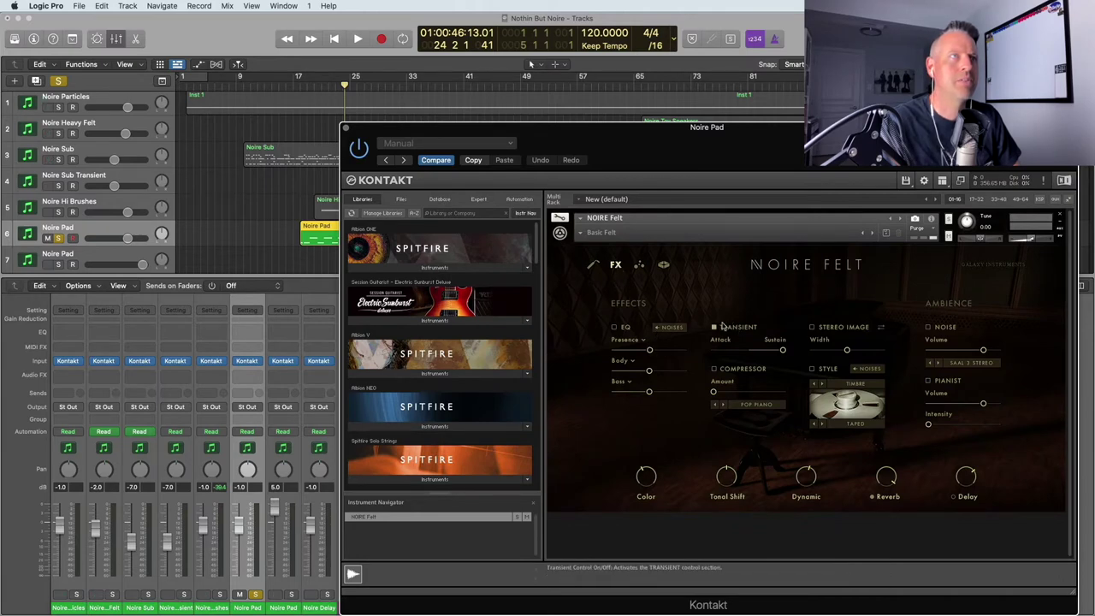
{"action": "left_click", "coordinate": [643, 267]}
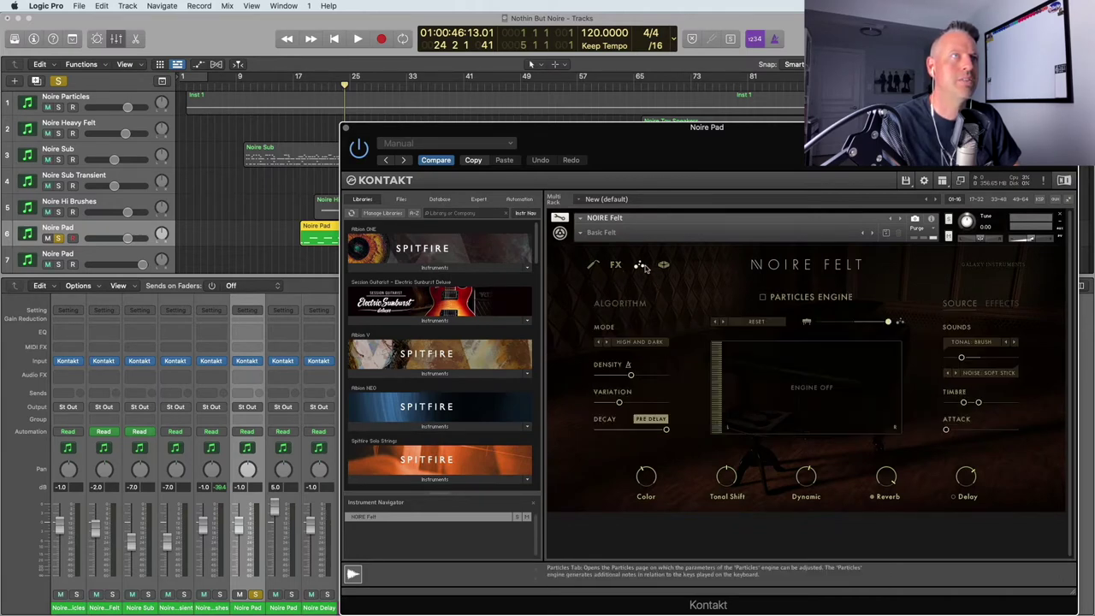
{"action": "left_click", "coordinate": [663, 266]}
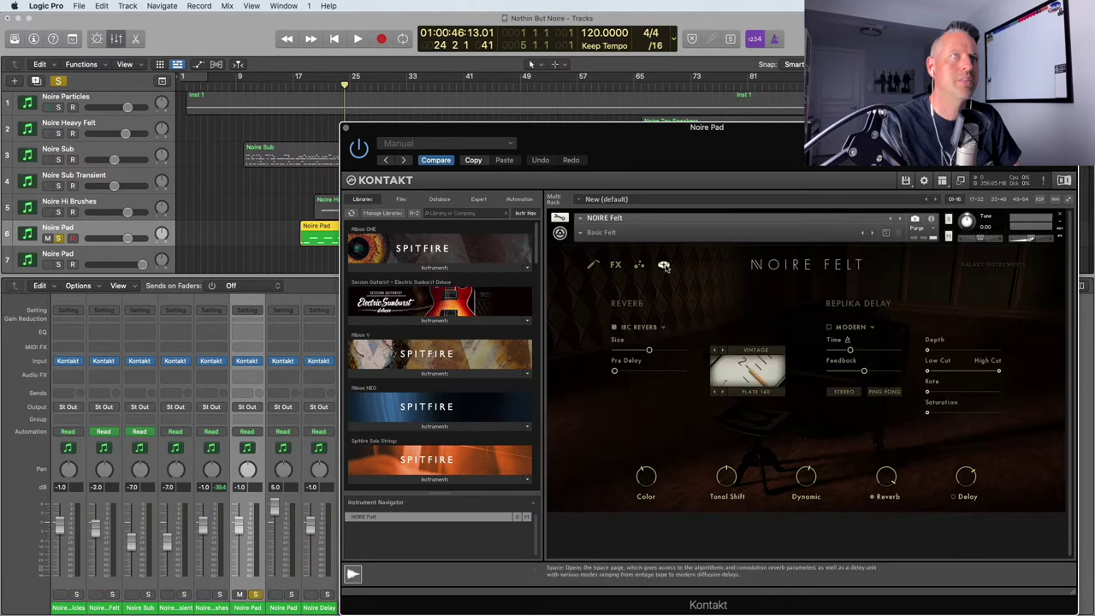
{"action": "left_click", "coordinate": [594, 266]}
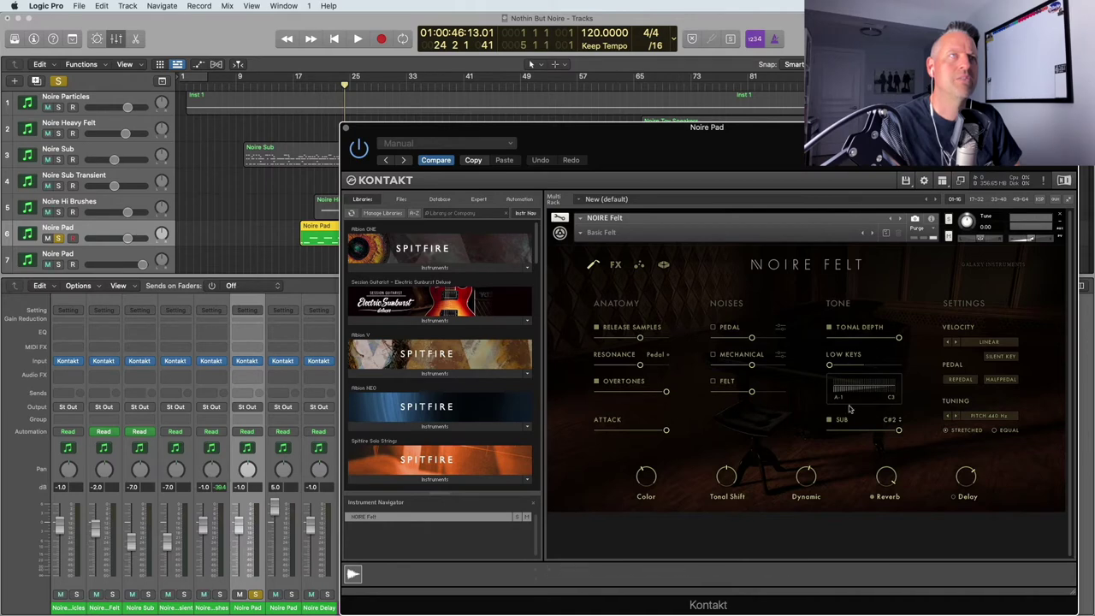
{"action": "left_click", "coordinate": [346, 127]}
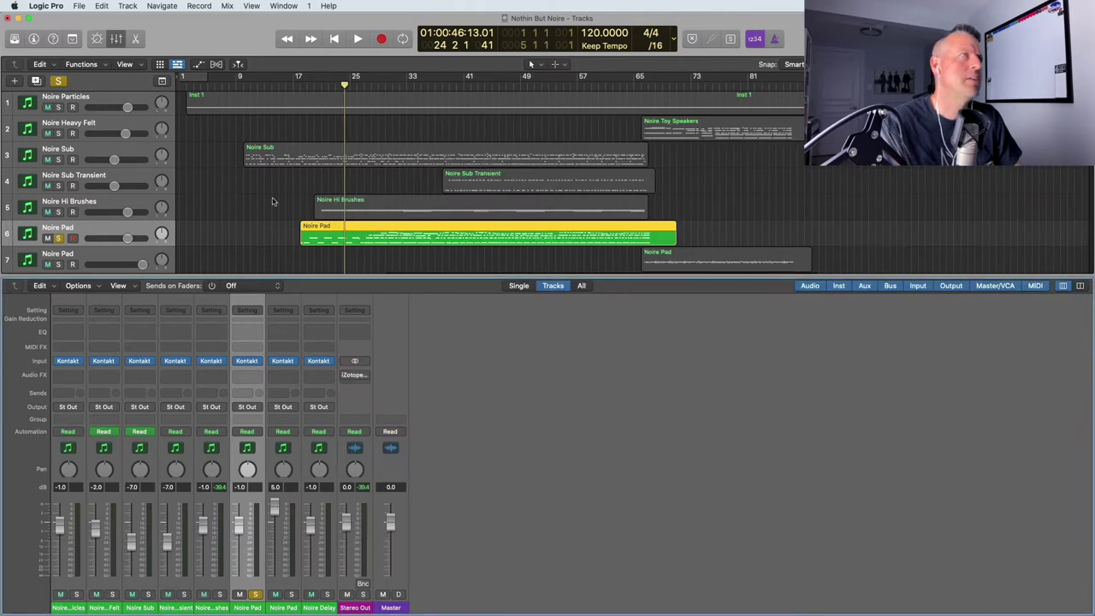
Listen to the track 6 Noire Pad in solo from bar 18, and turn its solo off
{"action": "left_click", "coordinate": [294, 83]}
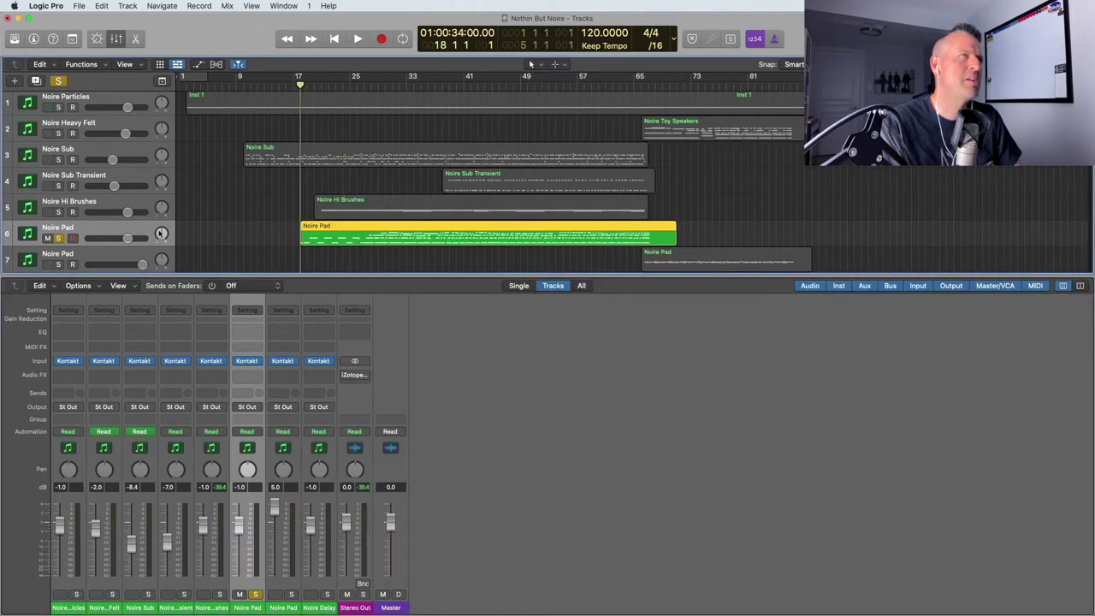
{"action": "key", "text": "space"}
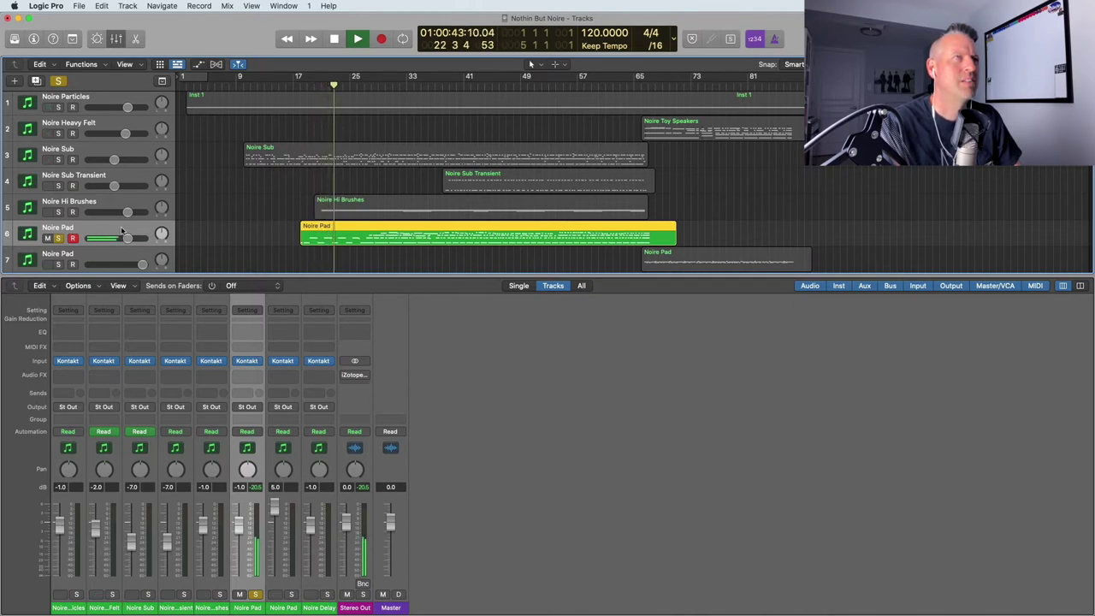
{"action": "key", "text": "space"}
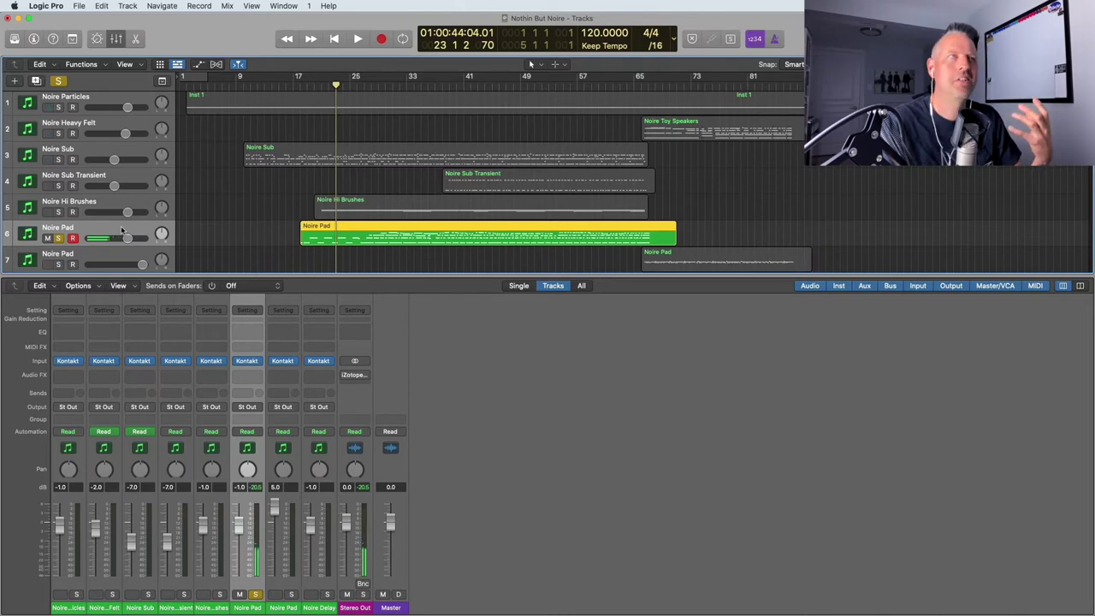
{"action": "scroll", "coordinate": [123, 229], "scroll_direction": "down", "scroll_amount": 1}
{"action": "left_click", "coordinate": [59, 221]}
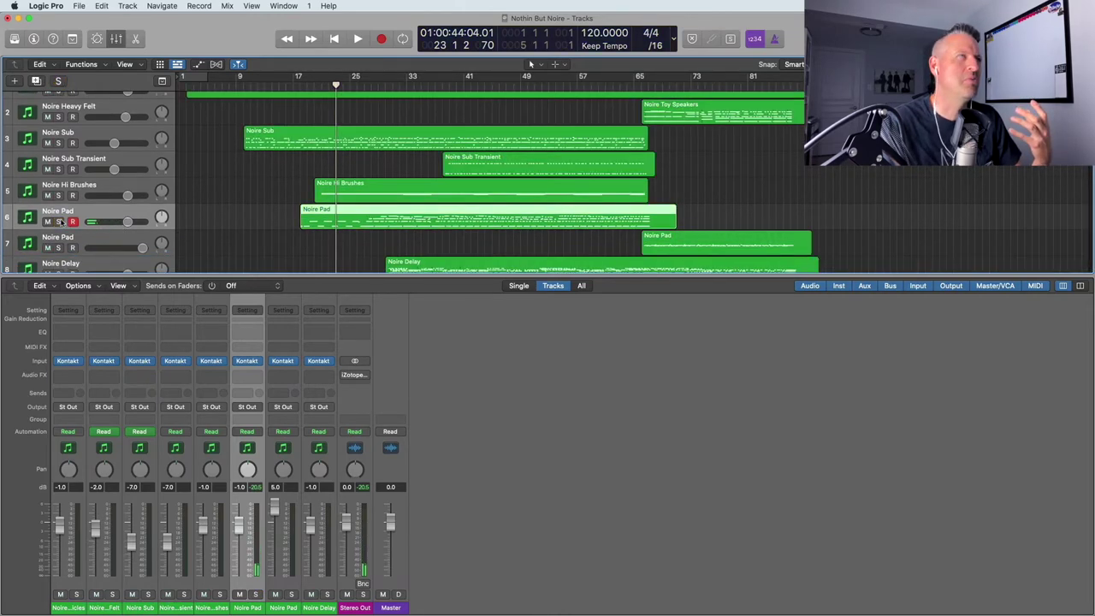
Solo the Noire Pad on track 7 and examine the effects page of its instrument
{"action": "left_click", "coordinate": [75, 242]}
{"action": "left_click", "coordinate": [57, 247]}
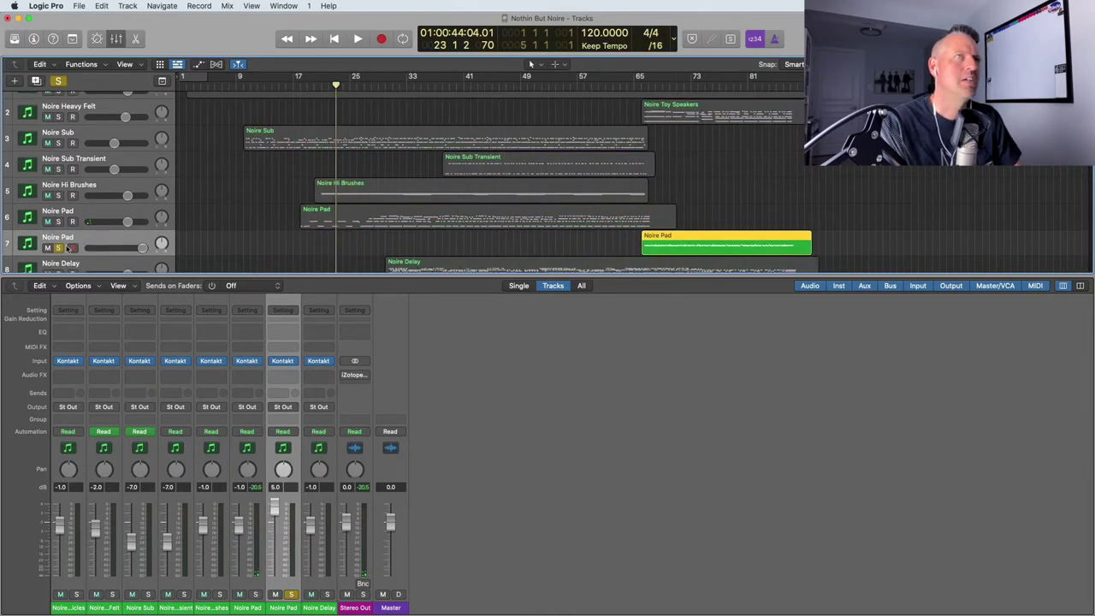
{"action": "left_click", "coordinate": [278, 360]}
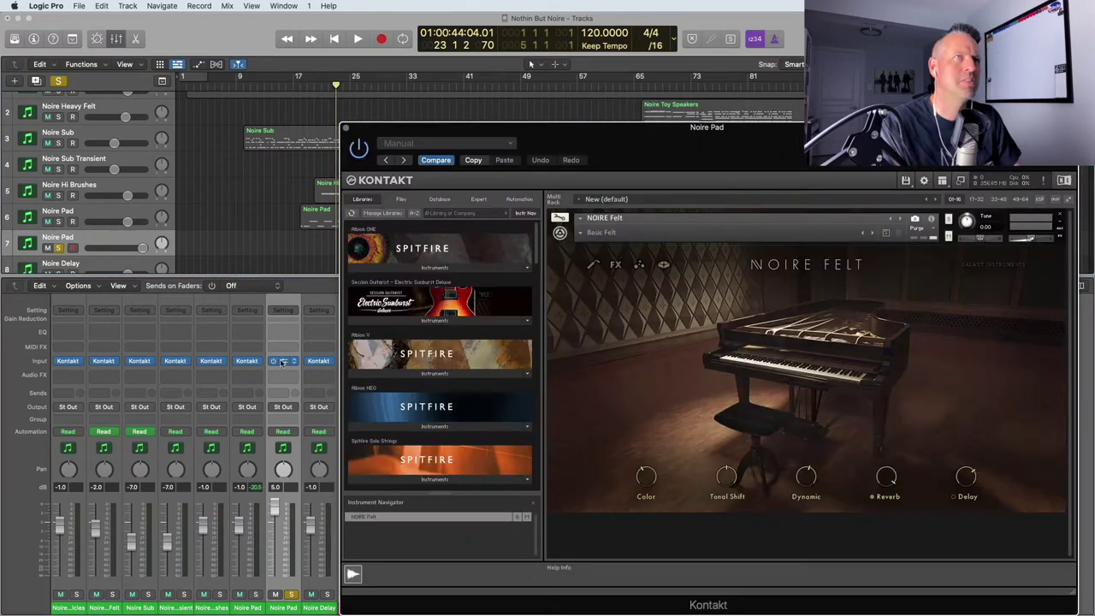
{"action": "left_click", "coordinate": [615, 266]}
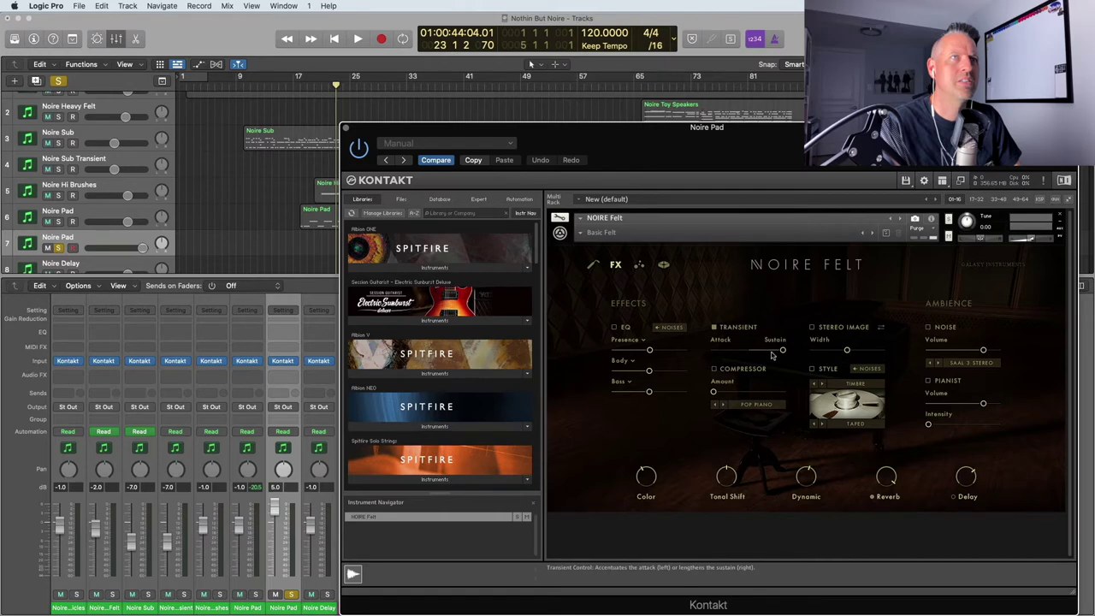
{"action": "left_click", "coordinate": [346, 128]}
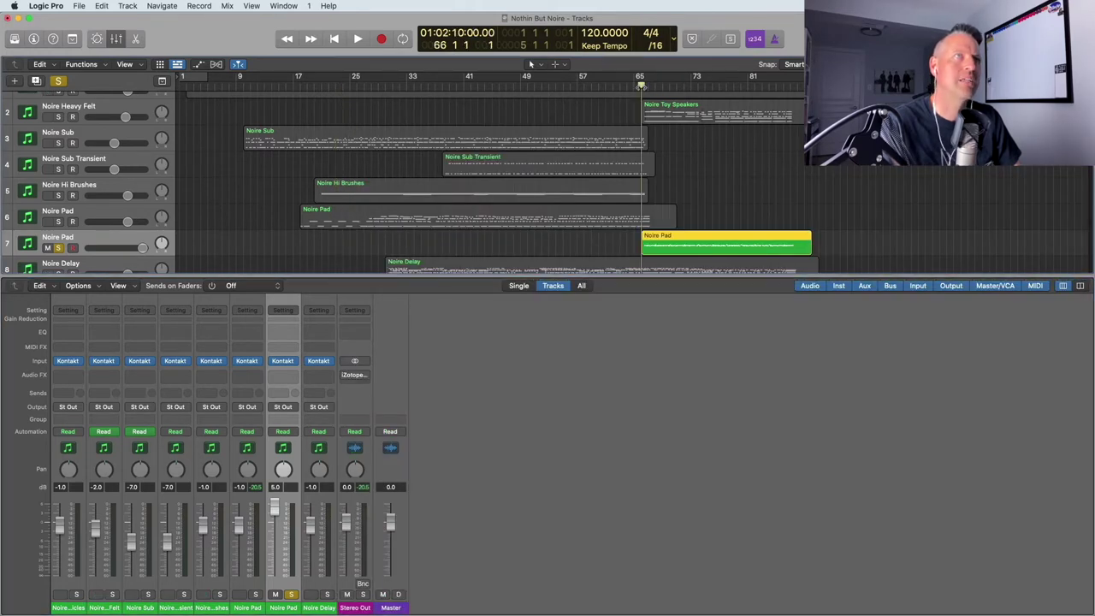
Listen to the track 7 Noire Pad from bar 66, and turn its solo off
{"action": "key", "text": "space"}
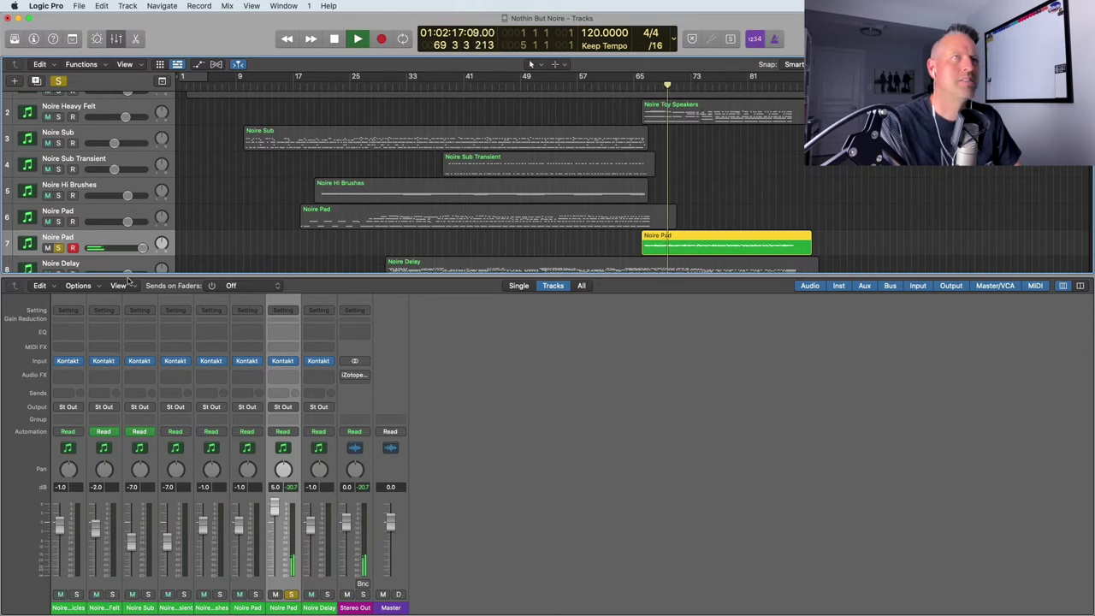
{"action": "key", "text": "space"}
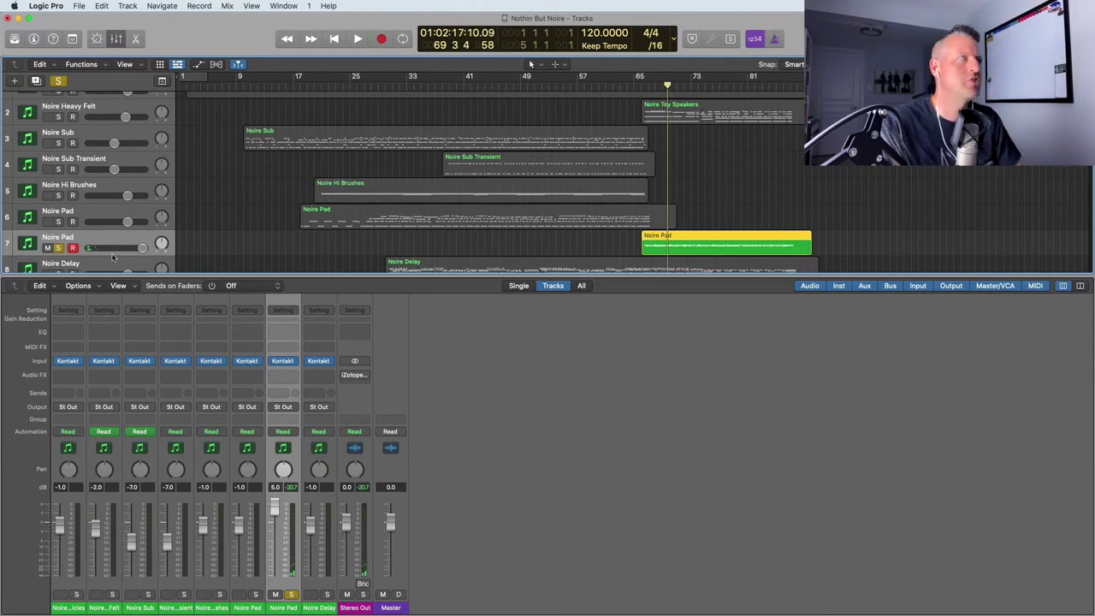
{"action": "left_click", "coordinate": [58, 247]}
Solo the Noire Delay track, listen to it from the end of bar 29, and return the playhead to the project start
{"action": "scroll", "coordinate": [85, 242], "scroll_direction": "down", "scroll_amount": 1}
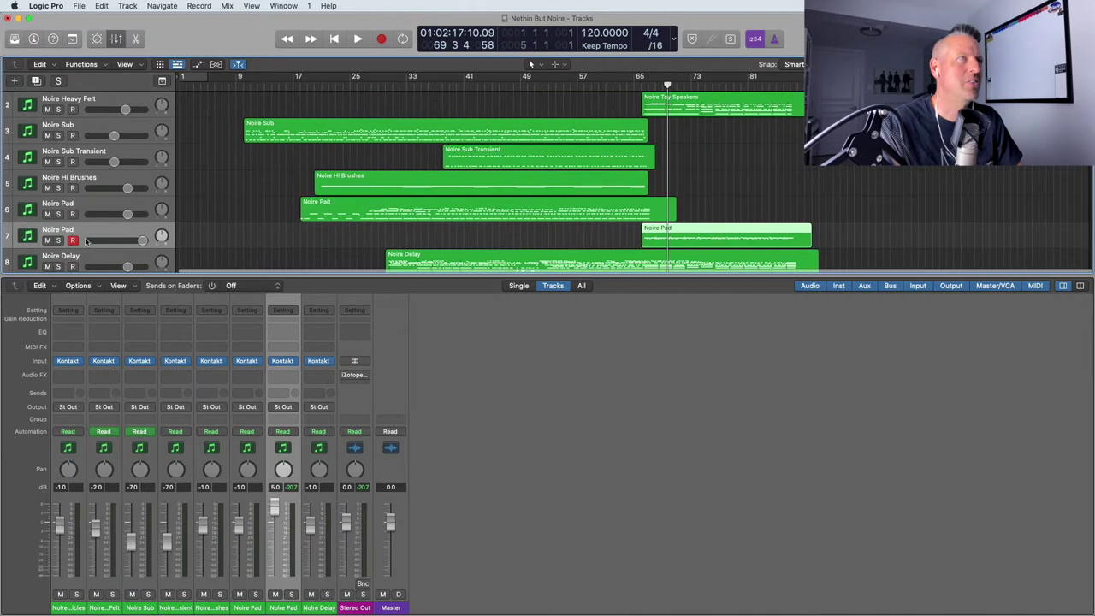
{"action": "scroll", "coordinate": [99, 257], "scroll_direction": "down", "scroll_amount": 1}
{"action": "left_click", "coordinate": [99, 257]}
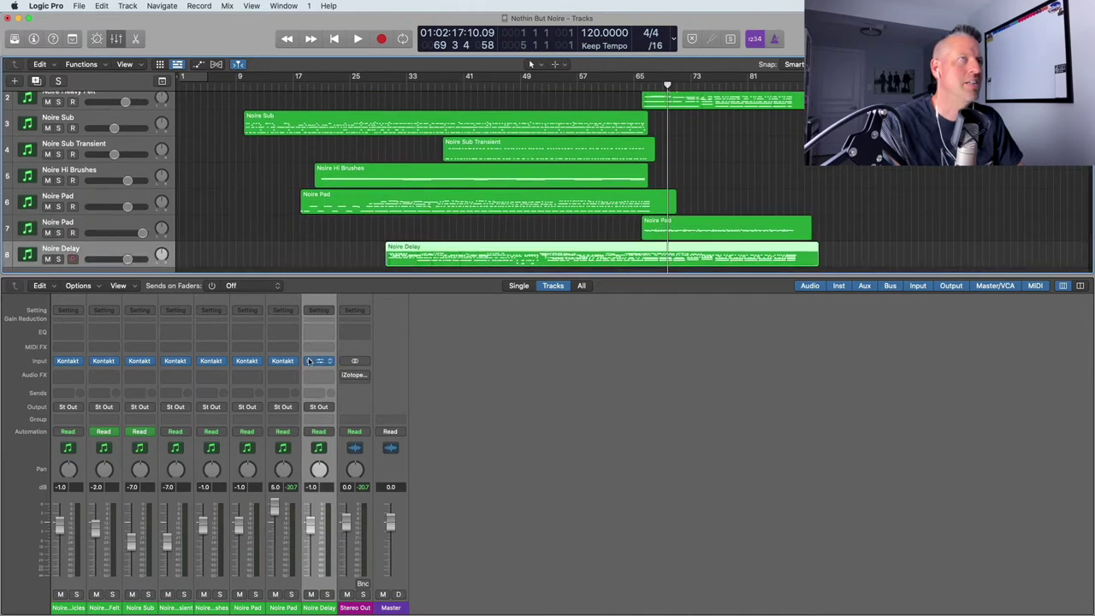
{"action": "key", "text": "shift+space"}
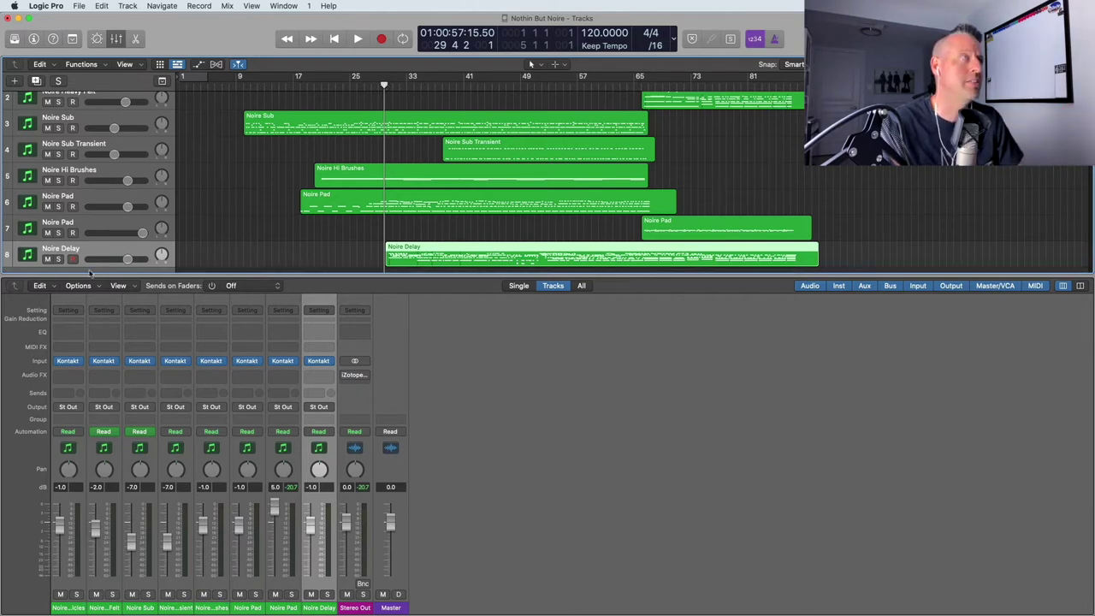
{"action": "left_click", "coordinate": [58, 259]}
{"action": "key", "text": "space"}
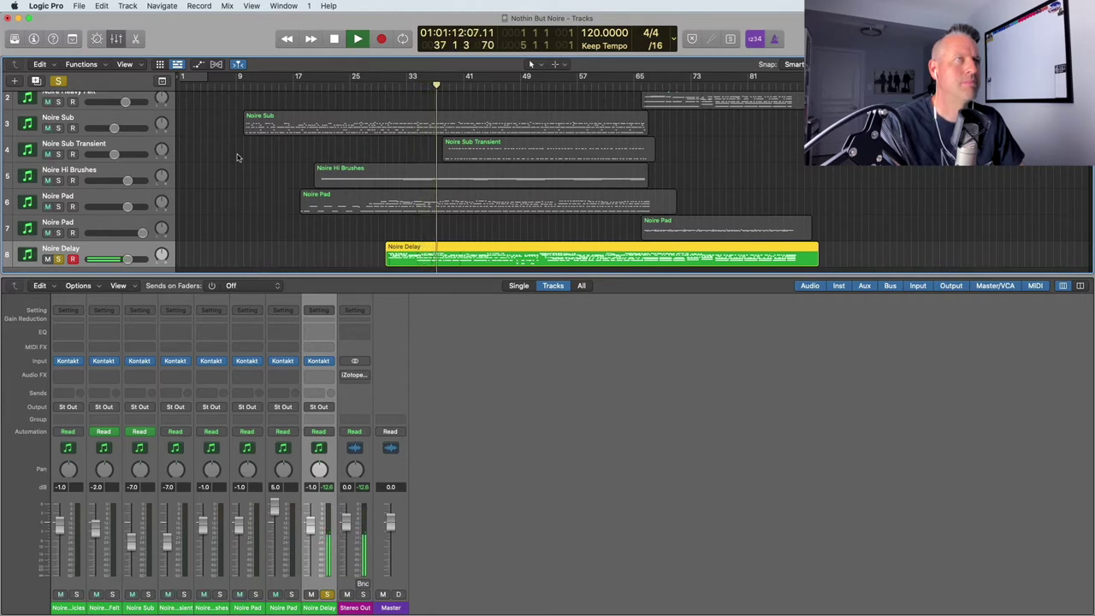
{"action": "key", "text": "space"}
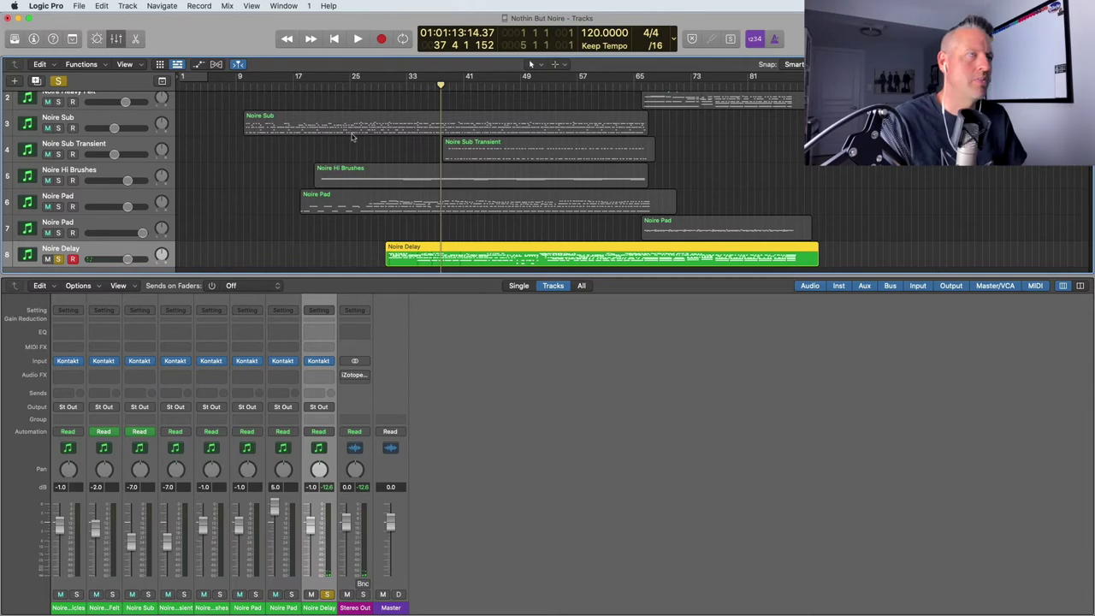
{"action": "key", "text": "Return"}
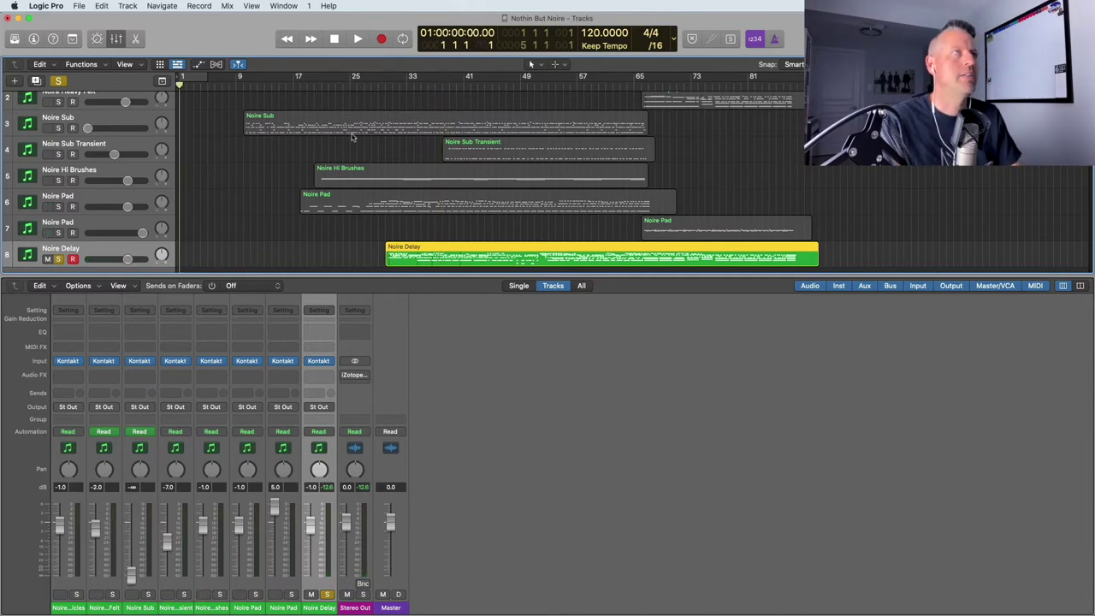
Hide the mixer to show the full track list, and turn off the Noire Delay track's solo
{"action": "scroll", "coordinate": [419, 174], "scroll_direction": "up", "scroll_amount": 2}
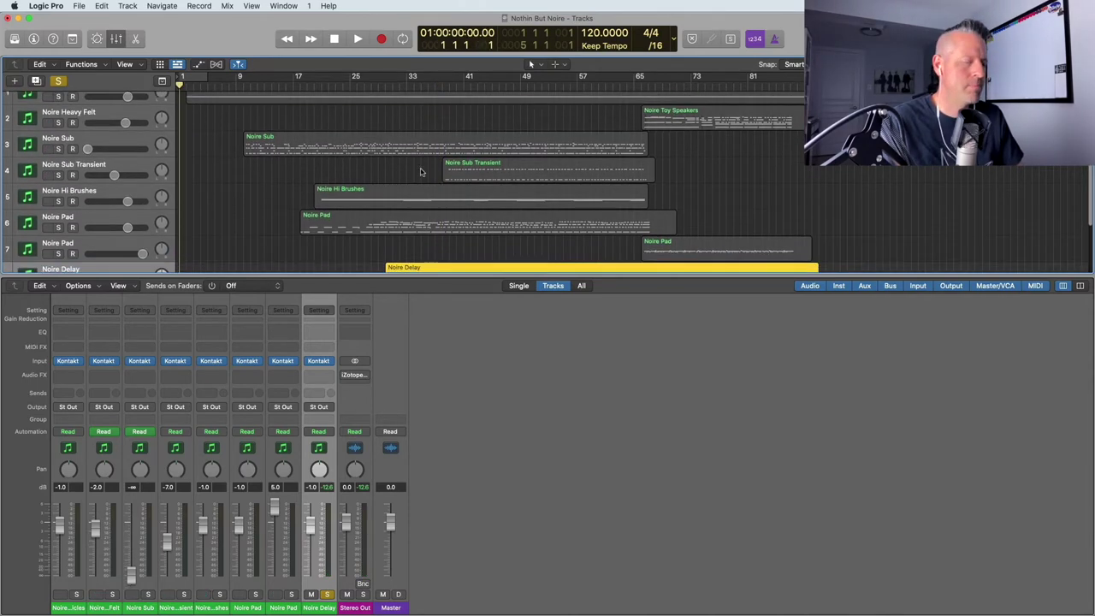
{"action": "key", "text": "x"}
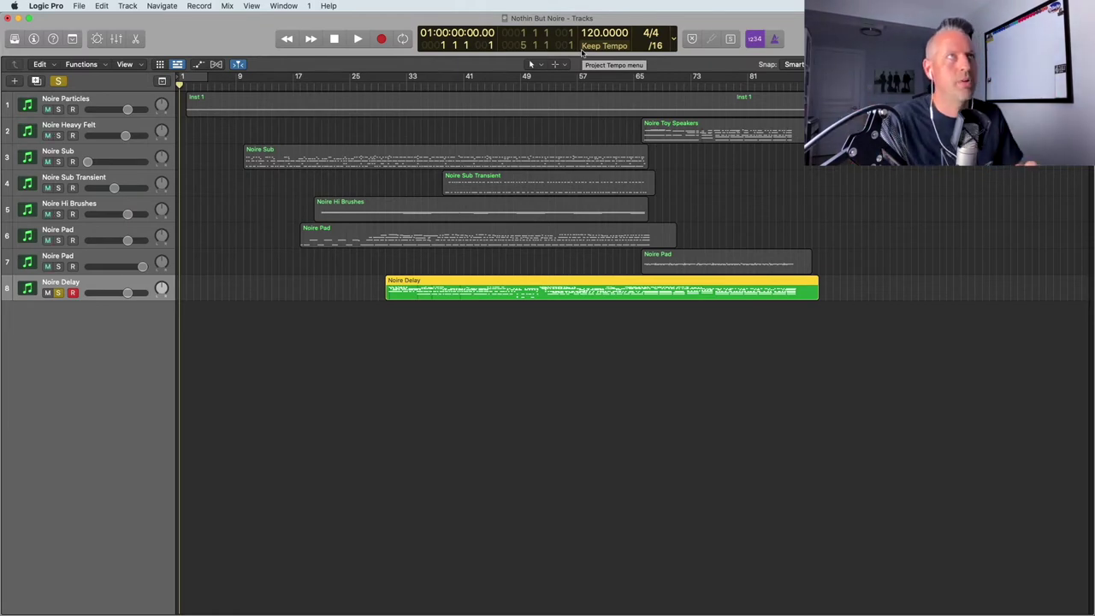
{"action": "left_click", "coordinate": [57, 293]}
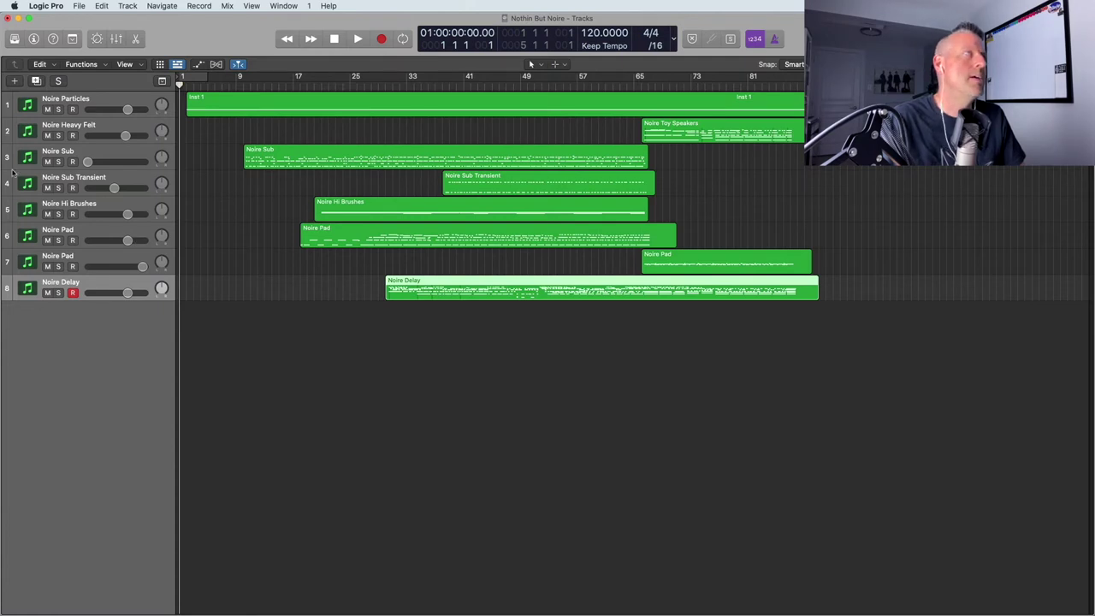
Show the mixer and examine the snapshot loaded in the Noire Heavy Felt track's instrument
{"action": "left_click", "coordinate": [79, 127]}
{"action": "key", "text": "x"}
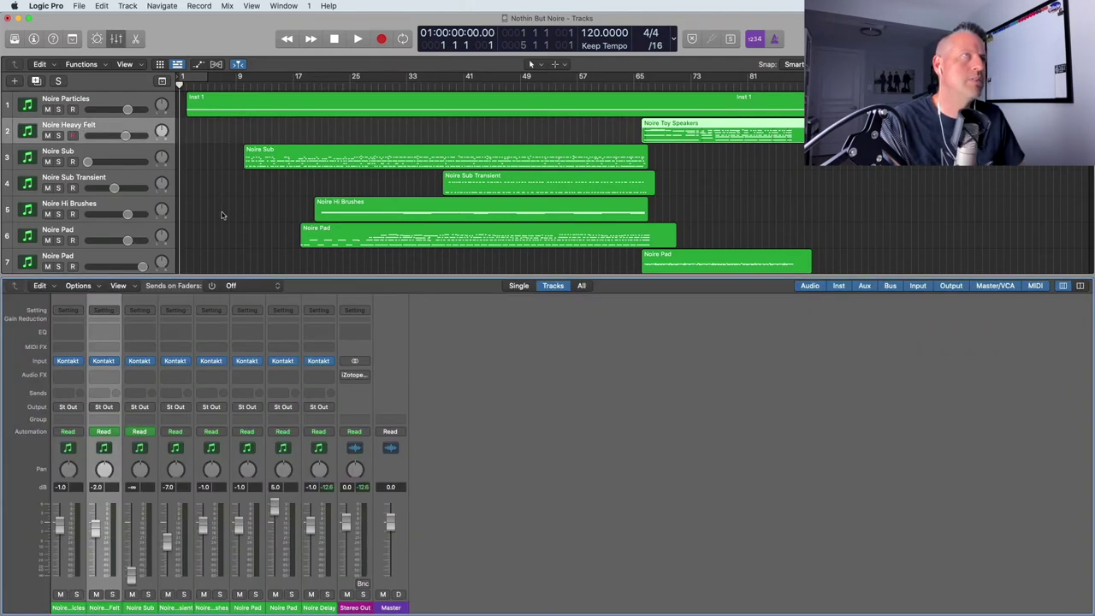
{"action": "left_click", "coordinate": [104, 361]}
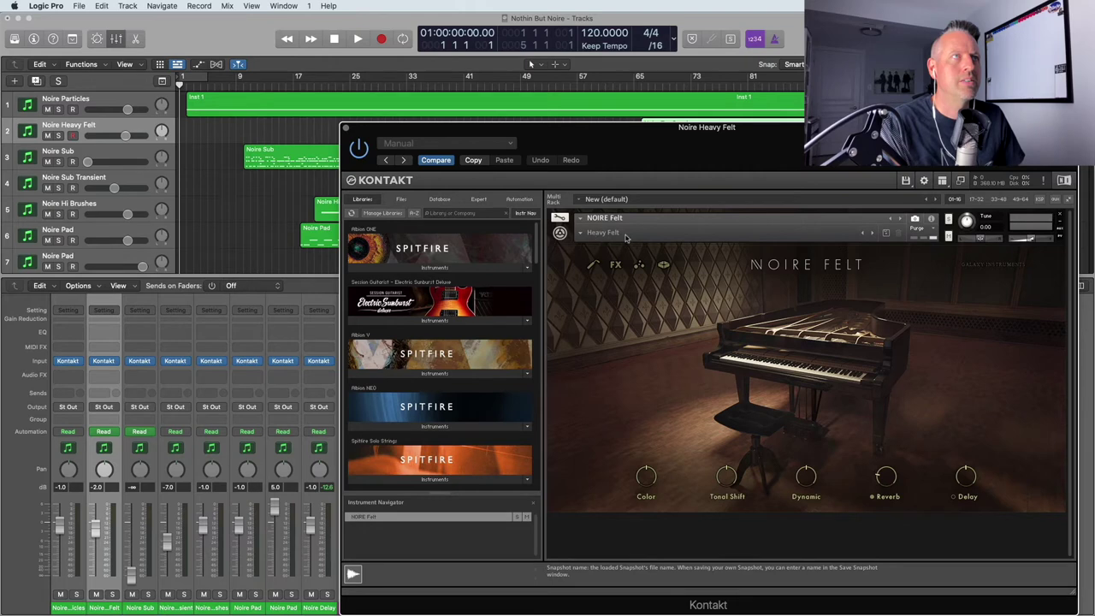
{"action": "left_click", "coordinate": [344, 130]}
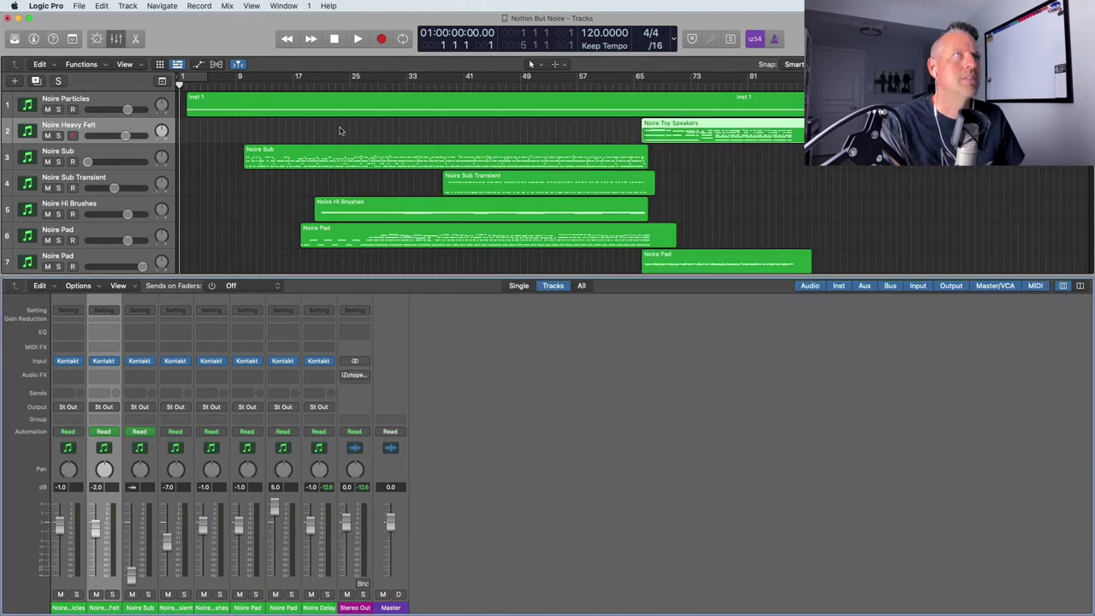
Listen to the Noire Heavy Felt track in solo from bar 66, and turn its solo off
{"action": "left_click", "coordinate": [646, 76]}
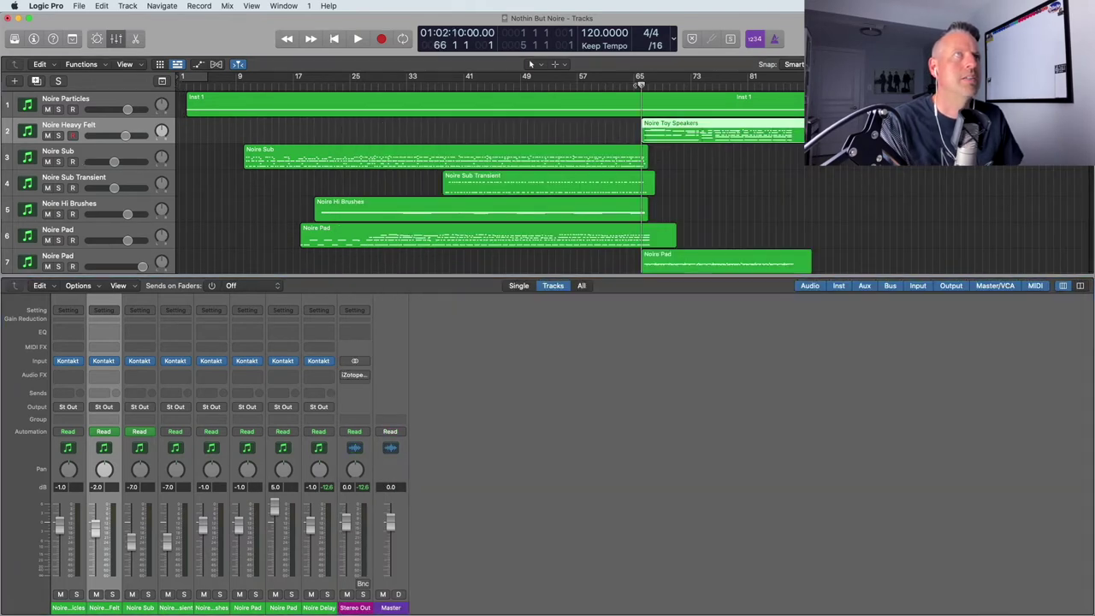
{"action": "left_click", "coordinate": [58, 136]}
{"action": "key", "text": "space"}
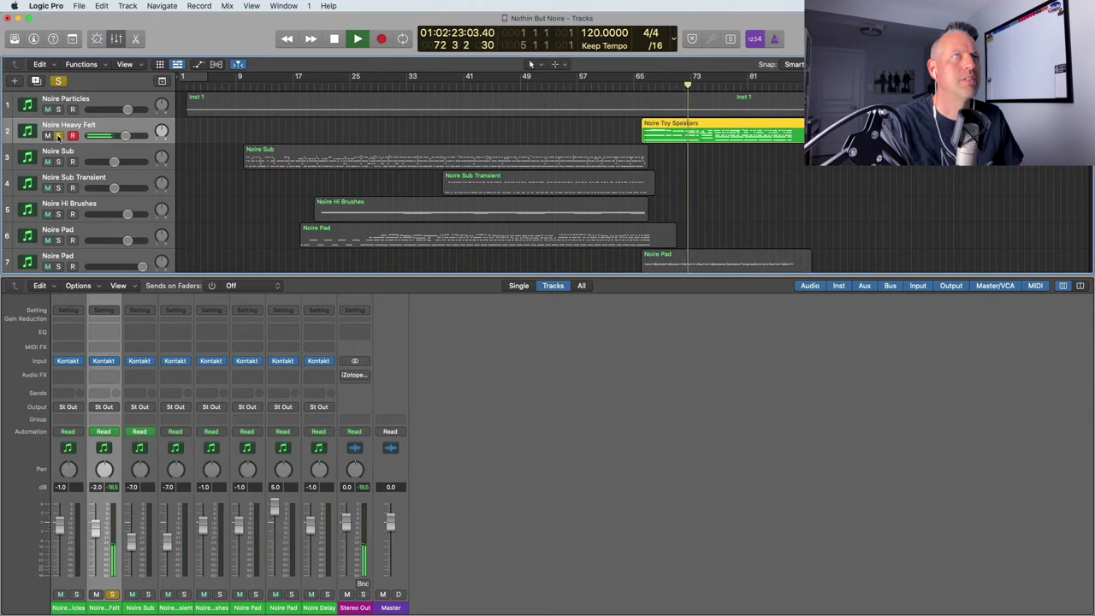
{"action": "key", "text": "space"}
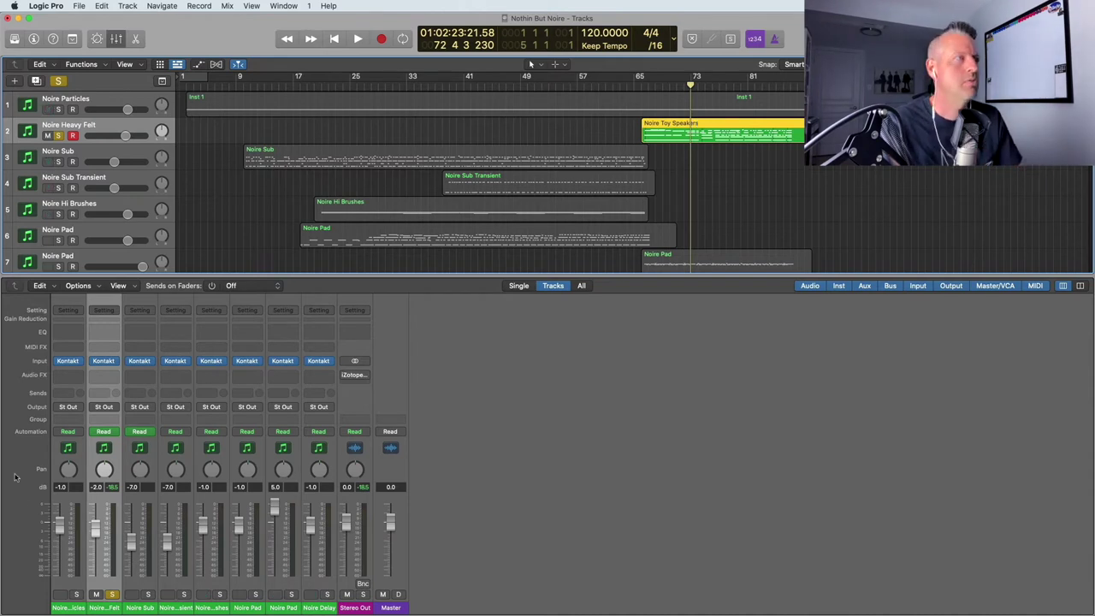
{"action": "left_click", "coordinate": [111, 594]}
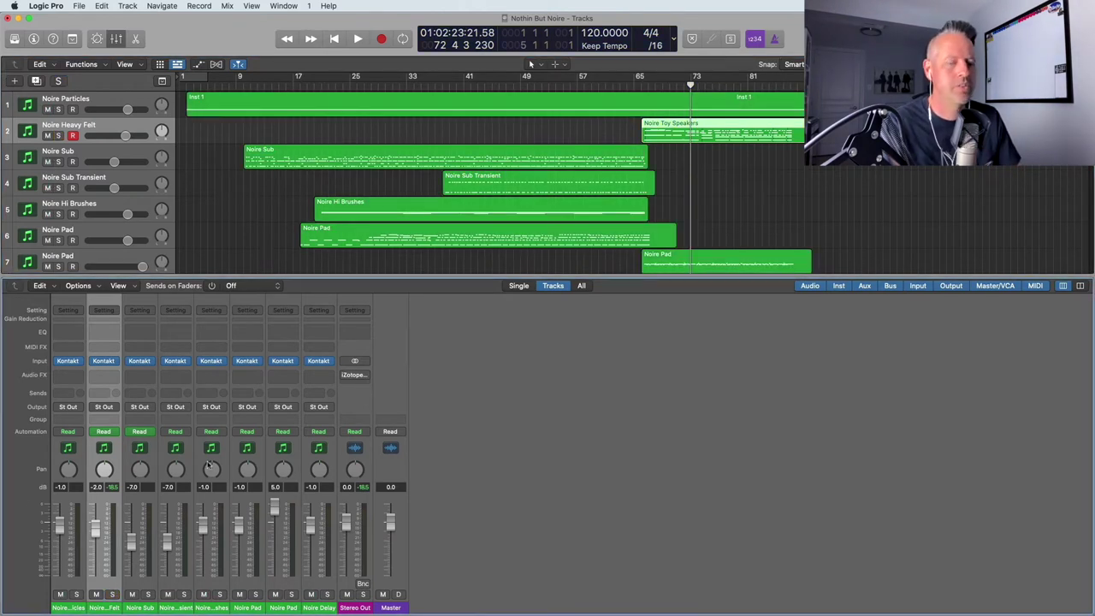
Play the full arrangement from the start of the project with no track soloed, following the tracks as they enter
{"action": "key", "text": "x"}
{"action": "key", "text": "x"}
{"action": "key", "text": "Return"}
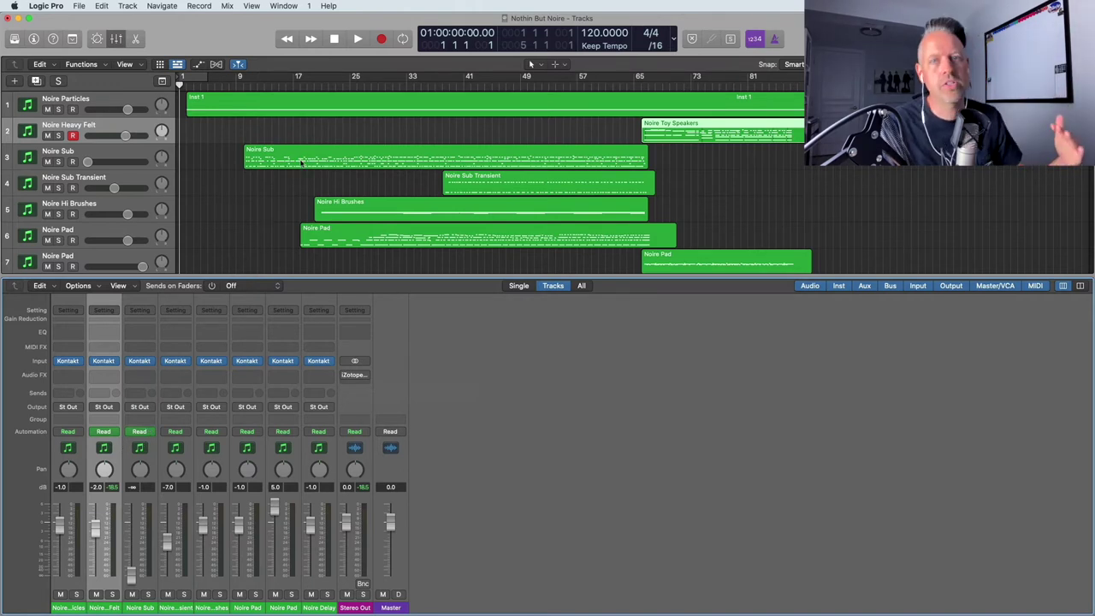
{"action": "scroll", "coordinate": [301, 162], "scroll_direction": "down", "scroll_amount": 1}
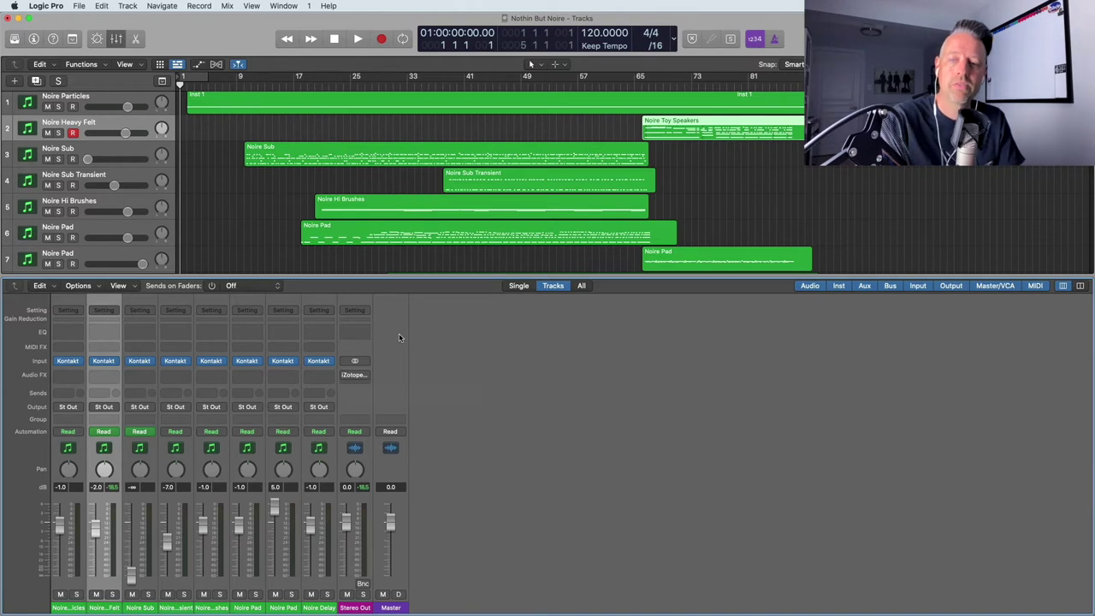
{"action": "key", "text": "space"}
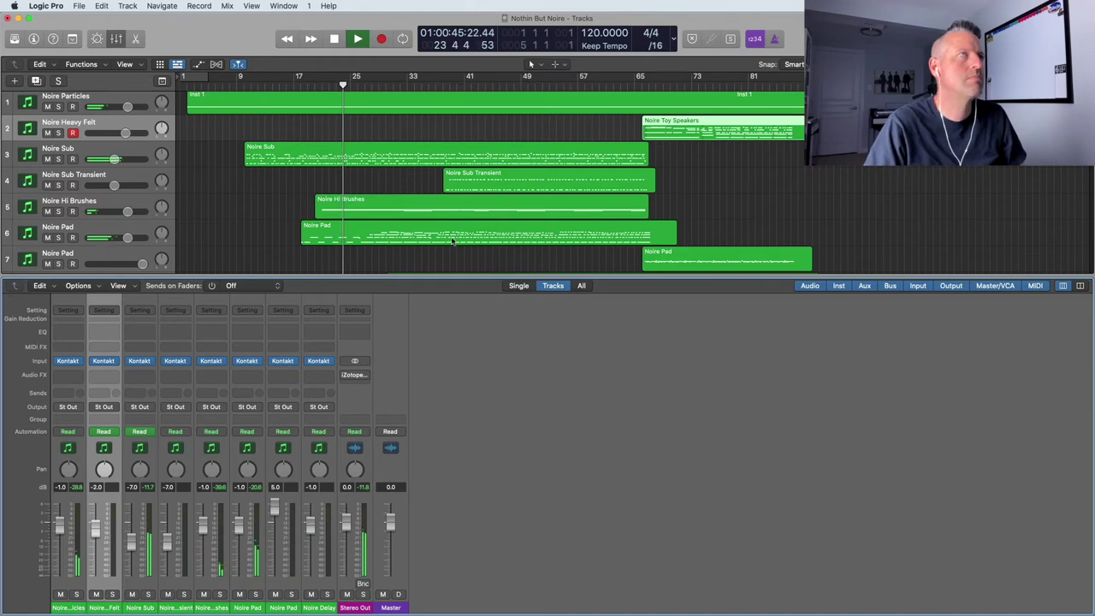
{"action": "scroll", "coordinate": [452, 241], "scroll_direction": "down", "scroll_amount": 1}
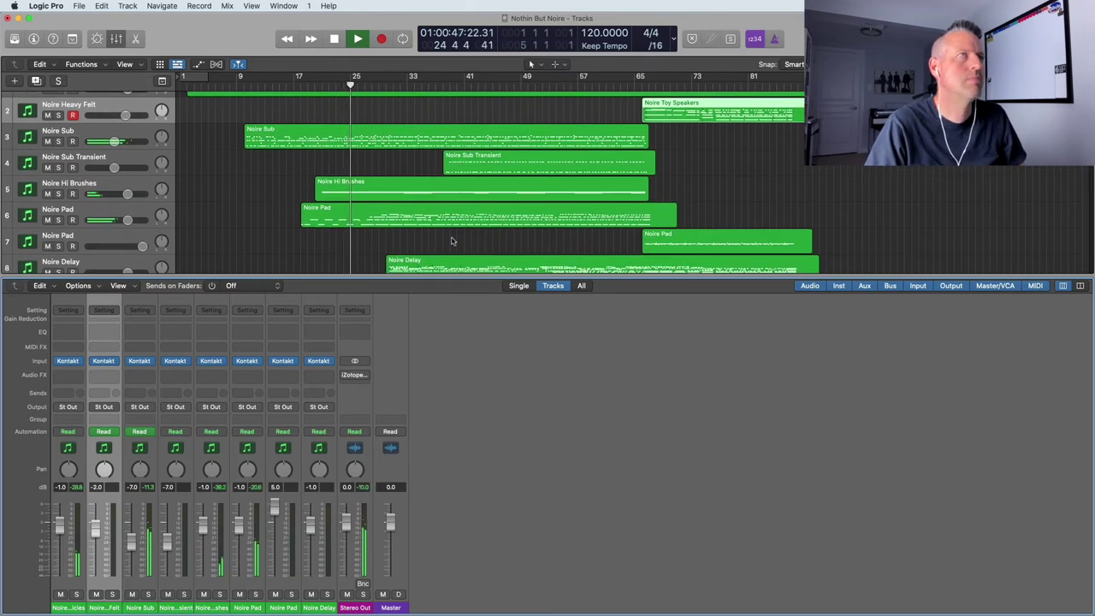
{"action": "scroll", "coordinate": [453, 242], "scroll_direction": "down", "scroll_amount": 1}
{"action": "scroll", "coordinate": [452, 241], "scroll_direction": "down", "scroll_amount": 1}
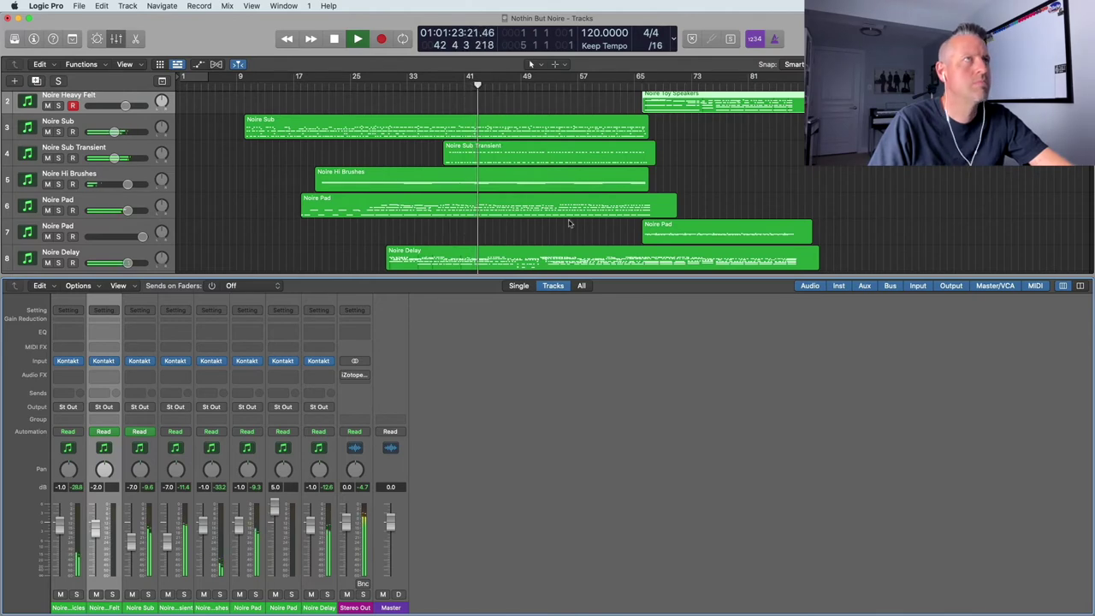
{"action": "scroll", "coordinate": [568, 222], "scroll_direction": "down", "scroll_amount": 1}
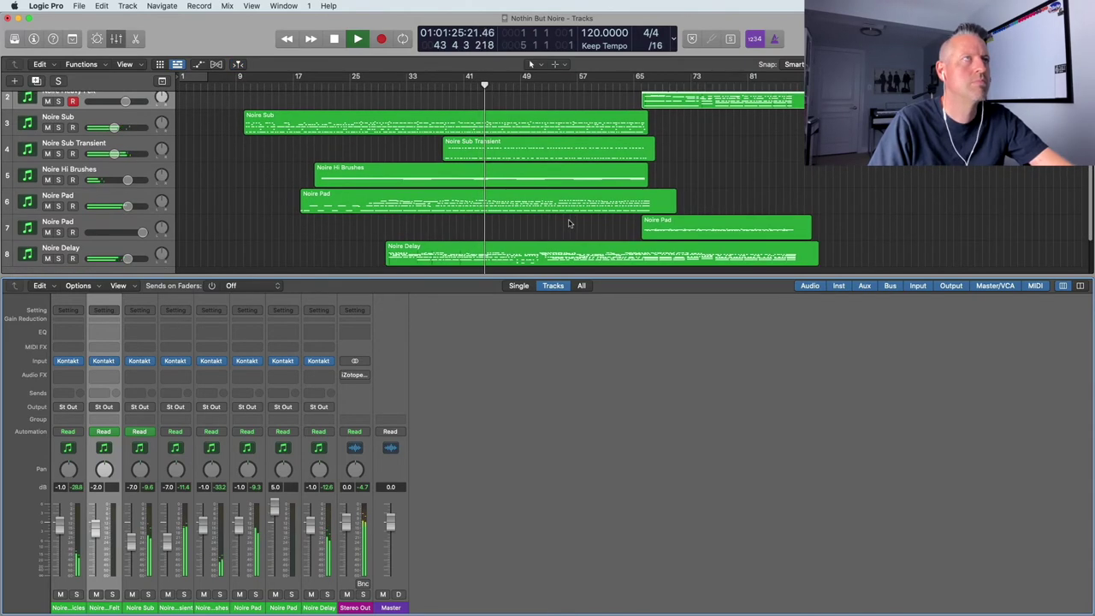
{"action": "scroll", "coordinate": [568, 223], "scroll_direction": "up", "scroll_amount": 3}
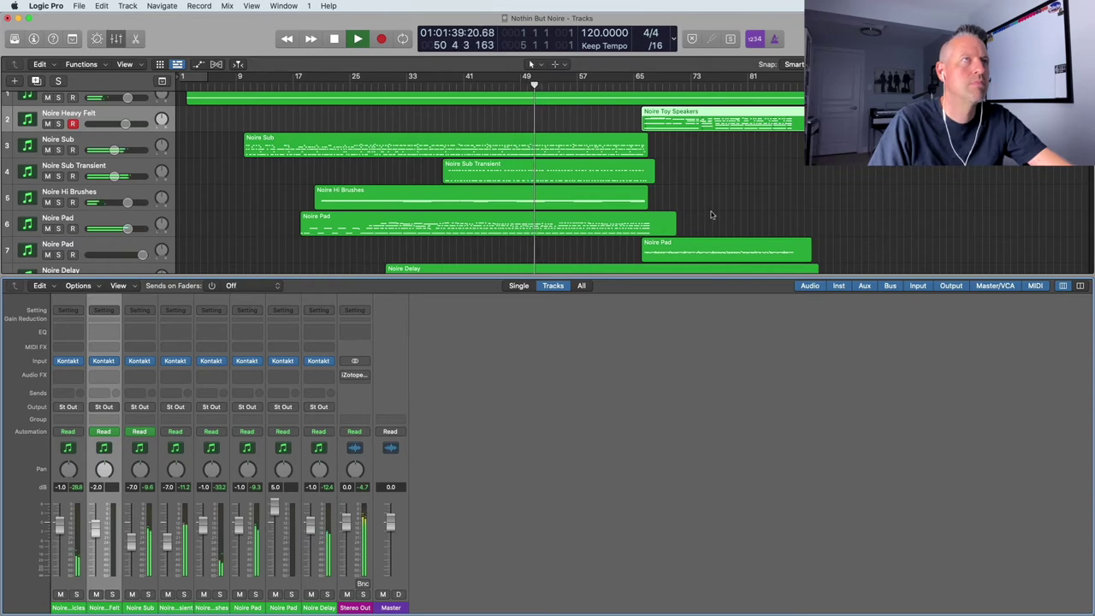
{"action": "scroll", "coordinate": [710, 214], "scroll_direction": "down", "scroll_amount": 2}
{"action": "scroll", "coordinate": [710, 214], "scroll_direction": "down", "scroll_amount": 1}
{"action": "scroll", "coordinate": [710, 214], "scroll_direction": "up", "scroll_amount": 3}
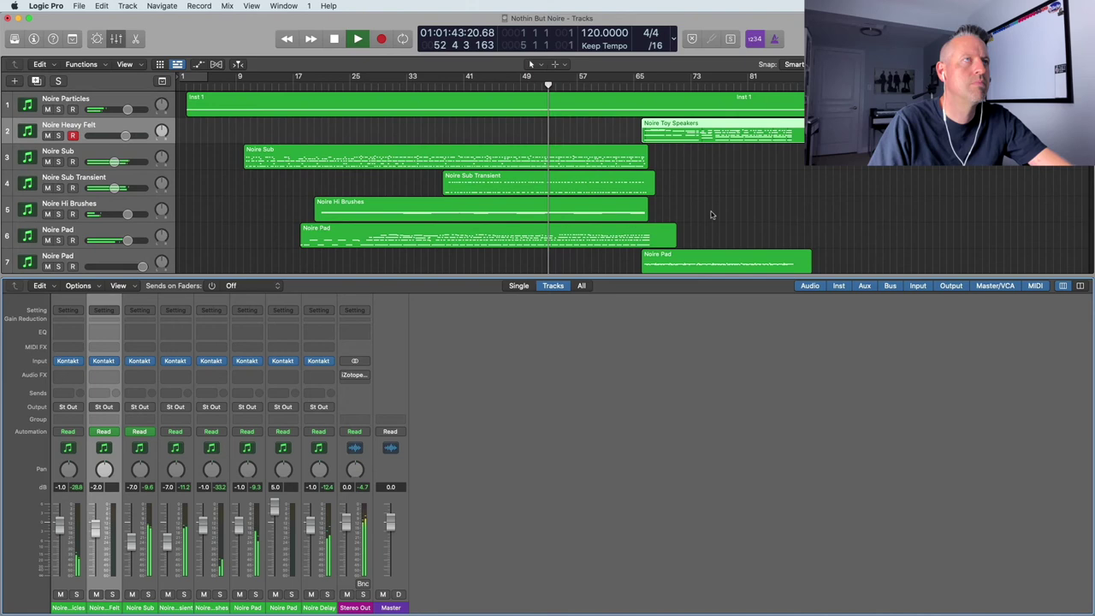